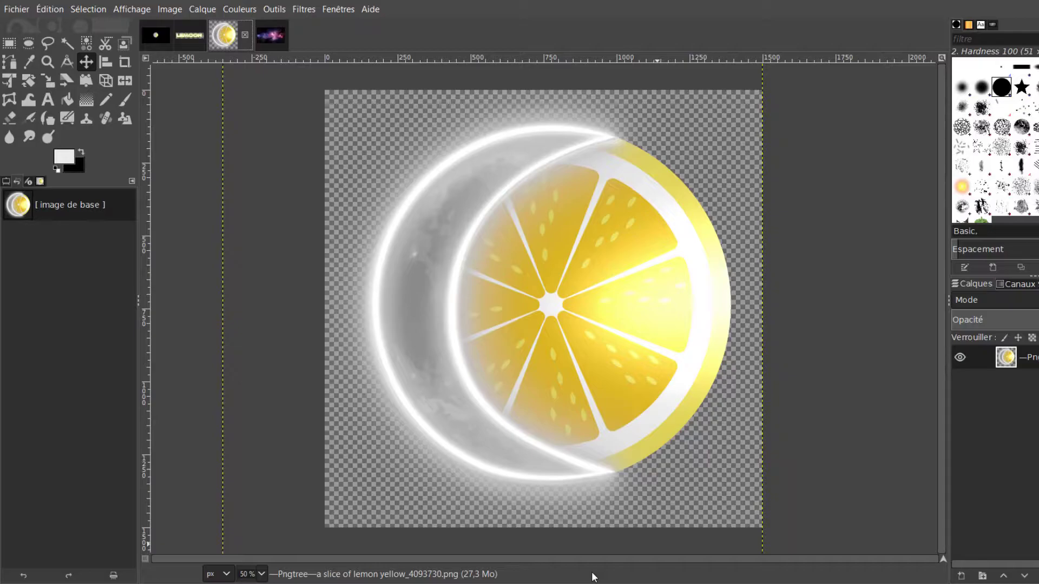
Step: Glance at the LEMOON text image, then return to the lemon-moon logo image
click(189, 35)
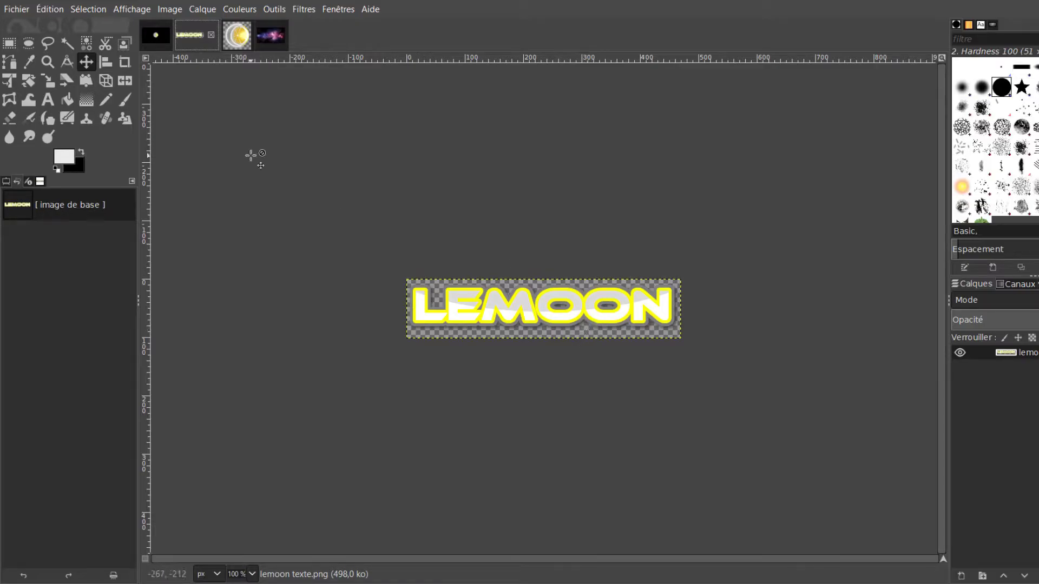
click(243, 39)
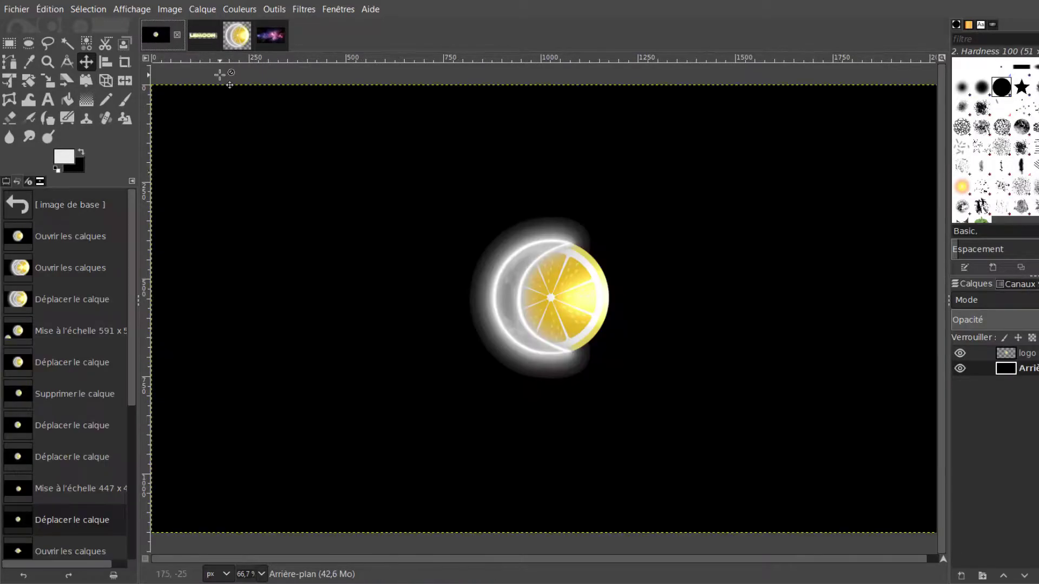
Step: Preview the nebula image, then open it as a new layer in the banner
click(156, 35)
click(272, 35)
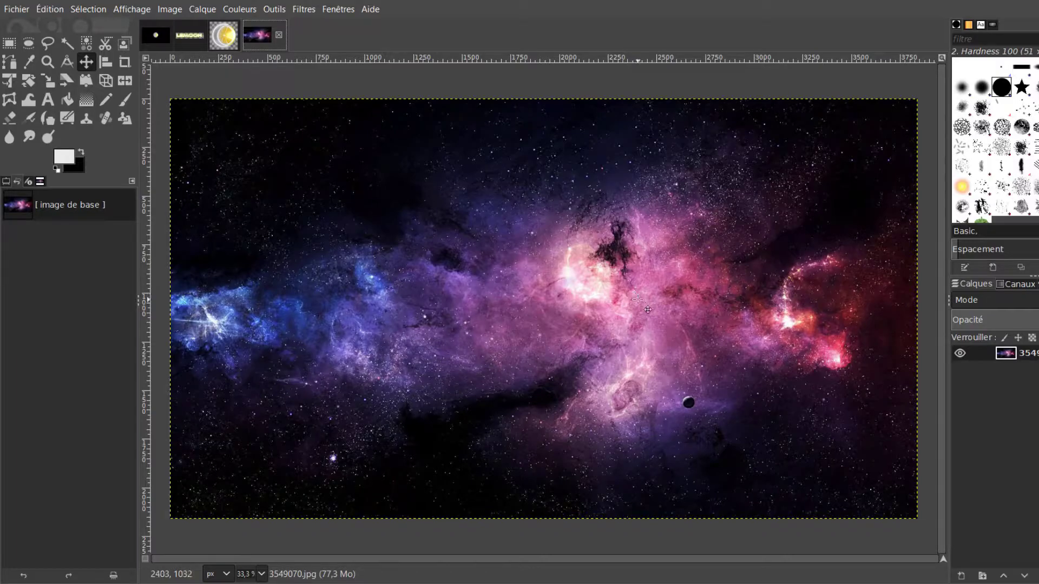
click(157, 35)
click(17, 10)
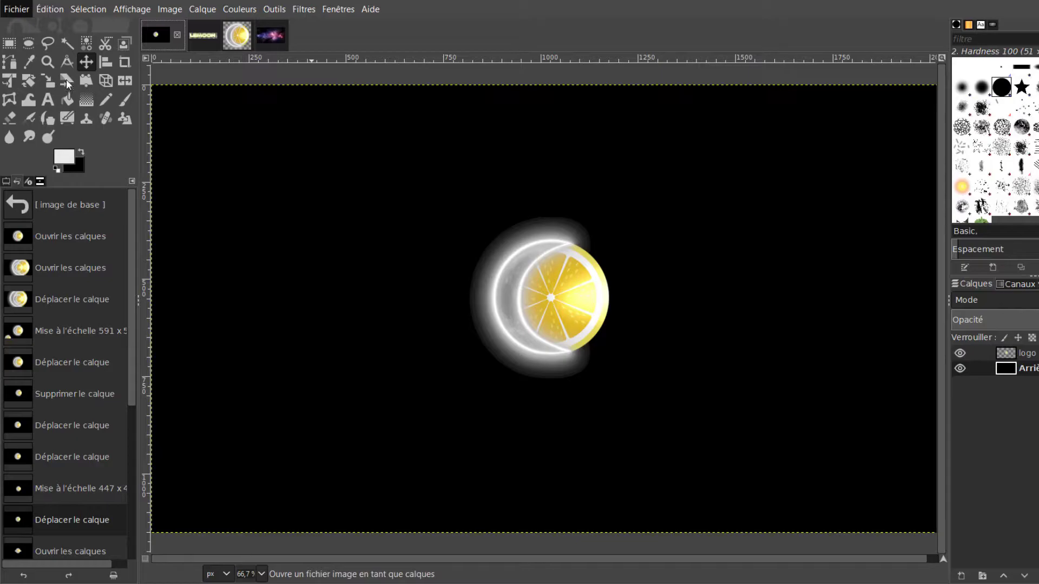
click(66, 76)
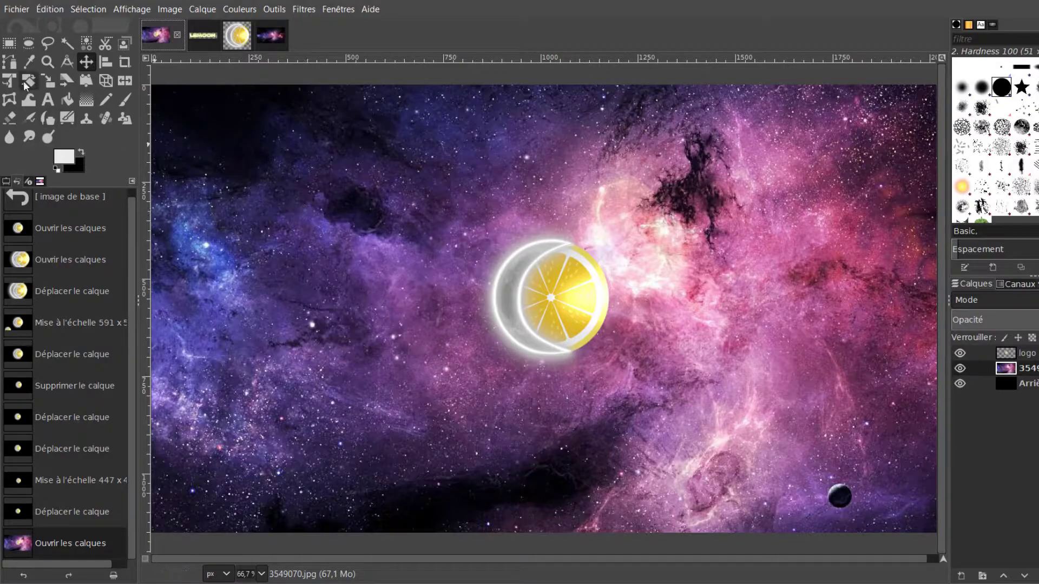
Step: Scale the nebula layer down and move it up-left to cover the banner
click(49, 80)
click(277, 156)
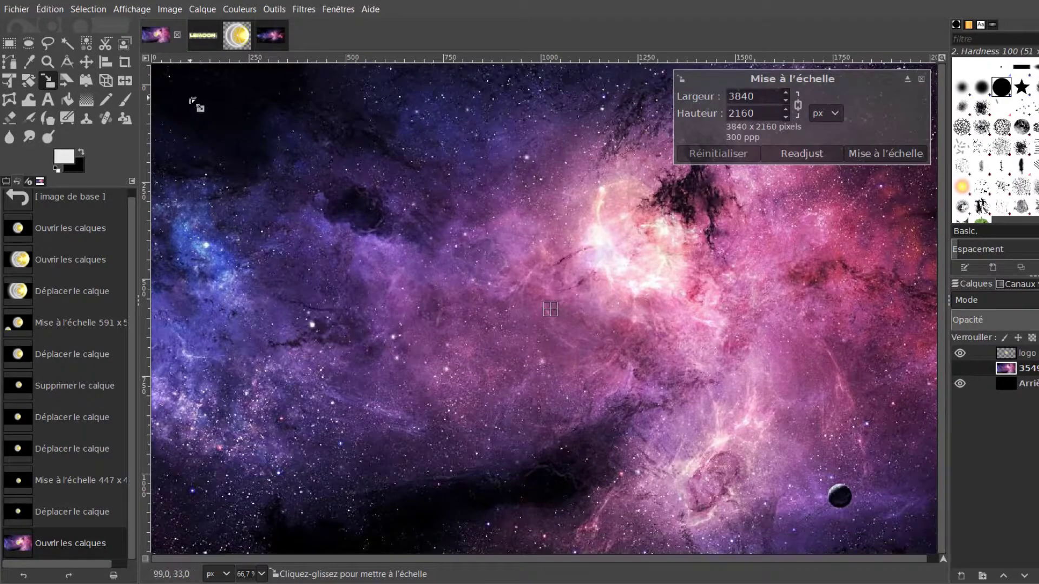
drag(182, 108, 906, 506)
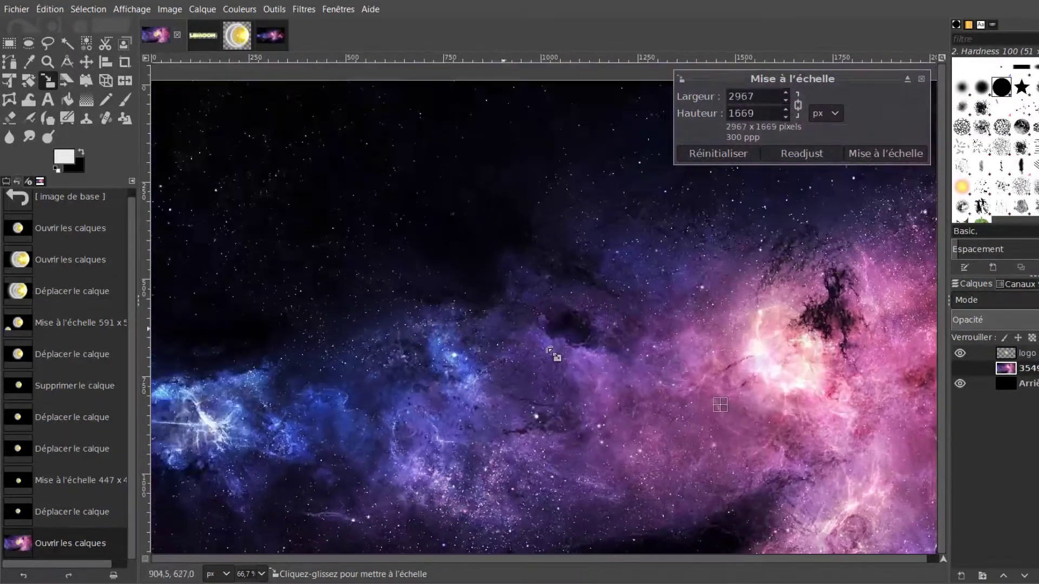
key(Return)
key(m)
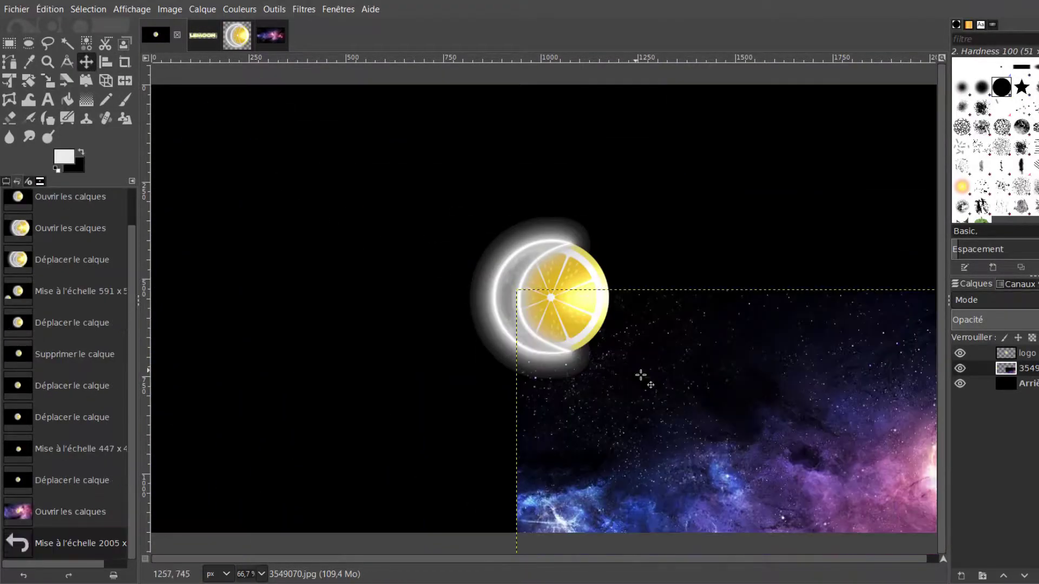
drag(707, 407, 342, 204)
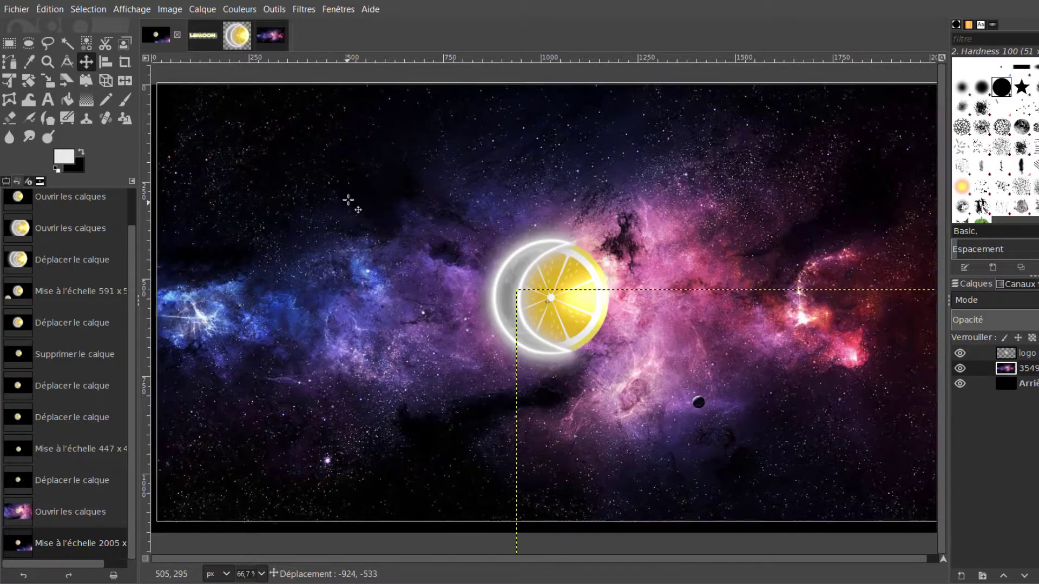
drag(343, 205, 245, 200)
Step: Enlarge the nebula slightly to 2066 × 1163 px so it covers the edges
click(49, 80)
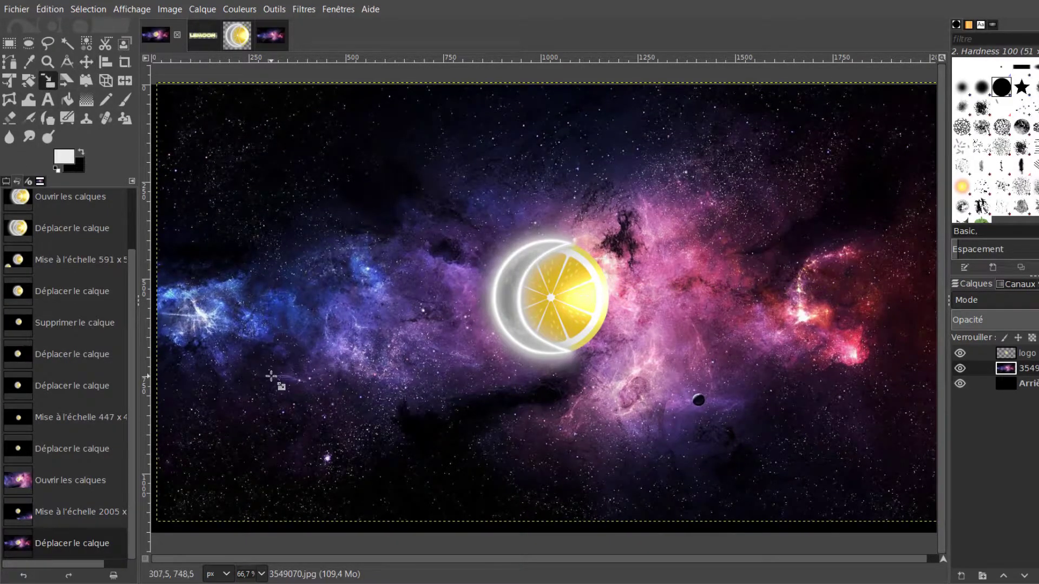
click(276, 400)
drag(275, 401, 250, 409)
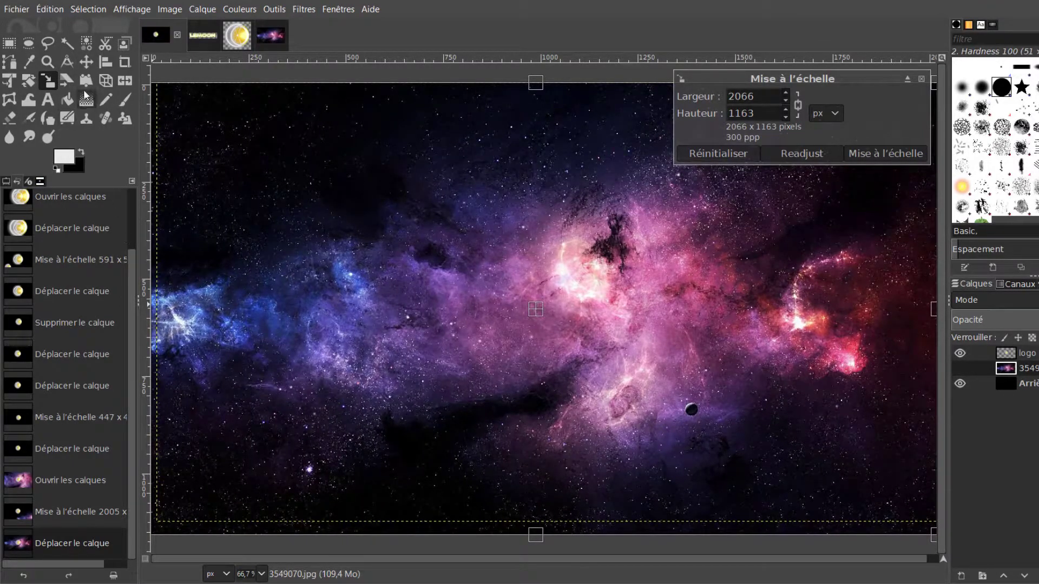
click(86, 61)
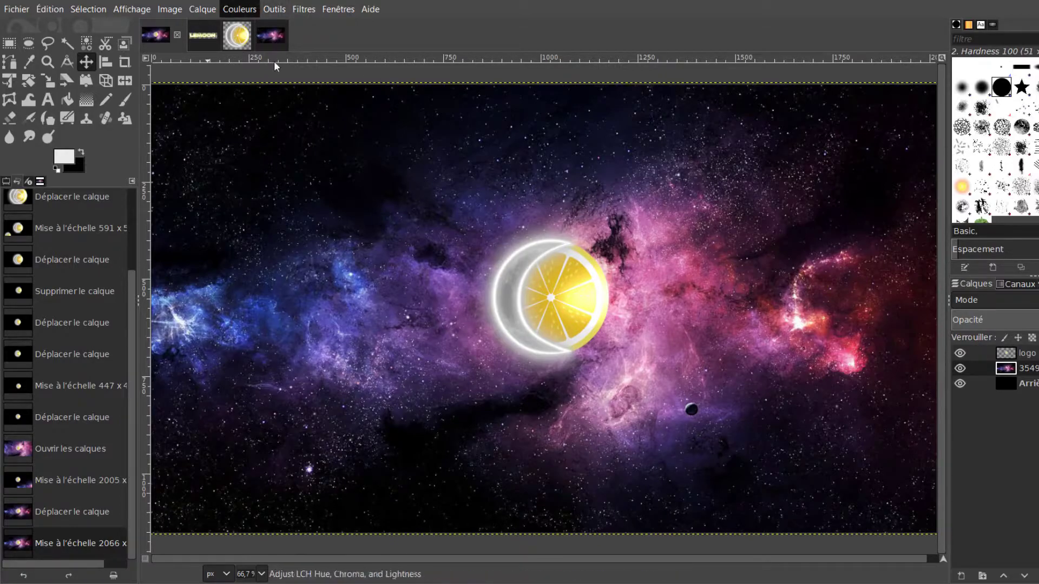
Step: Tint the nebula green with Hue-Saturation, adjust Brightness-Contrast, then view lemoon texte.png
click(277, 79)
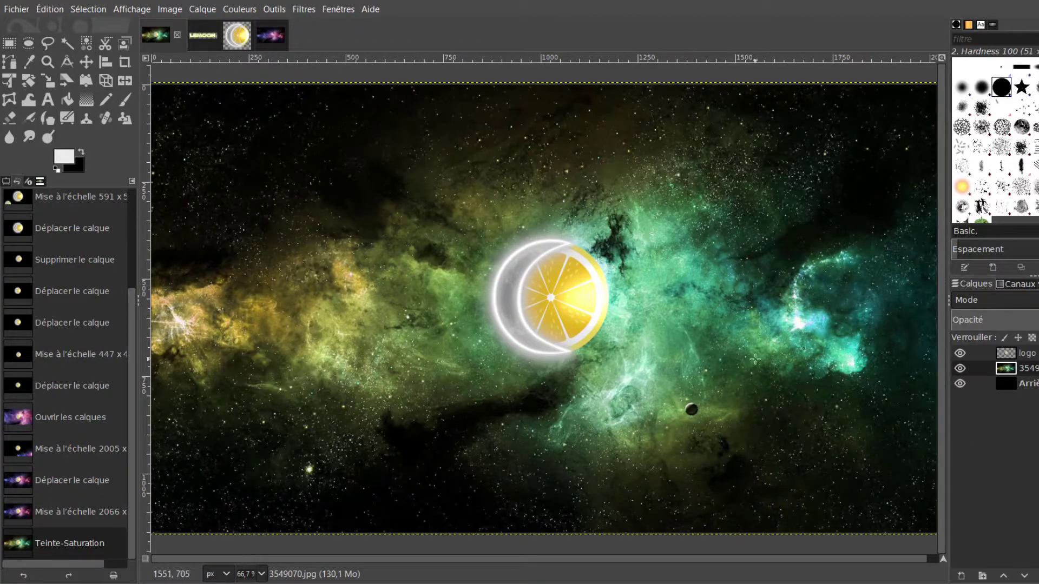
click(239, 9)
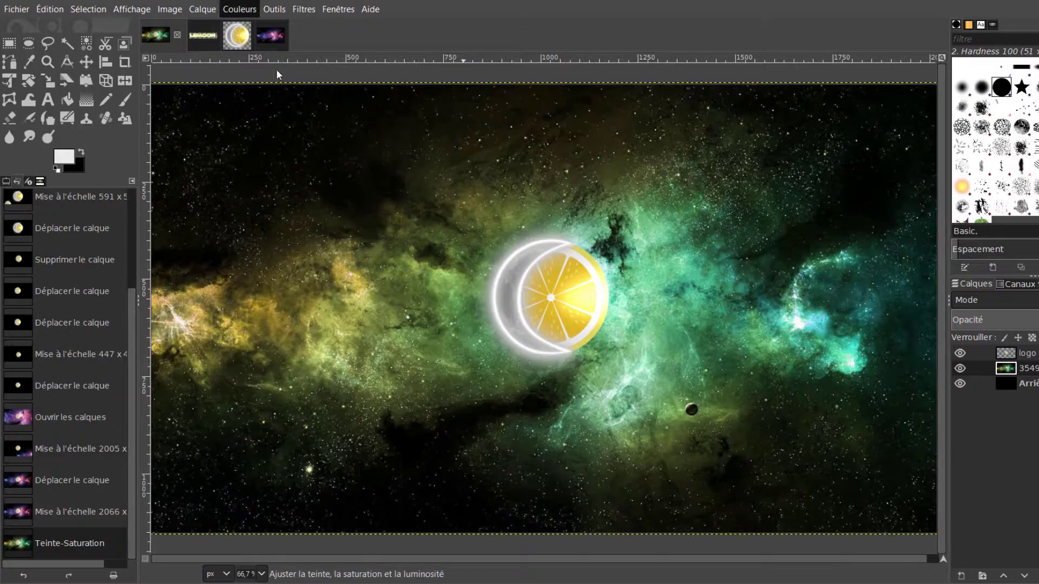
click(278, 138)
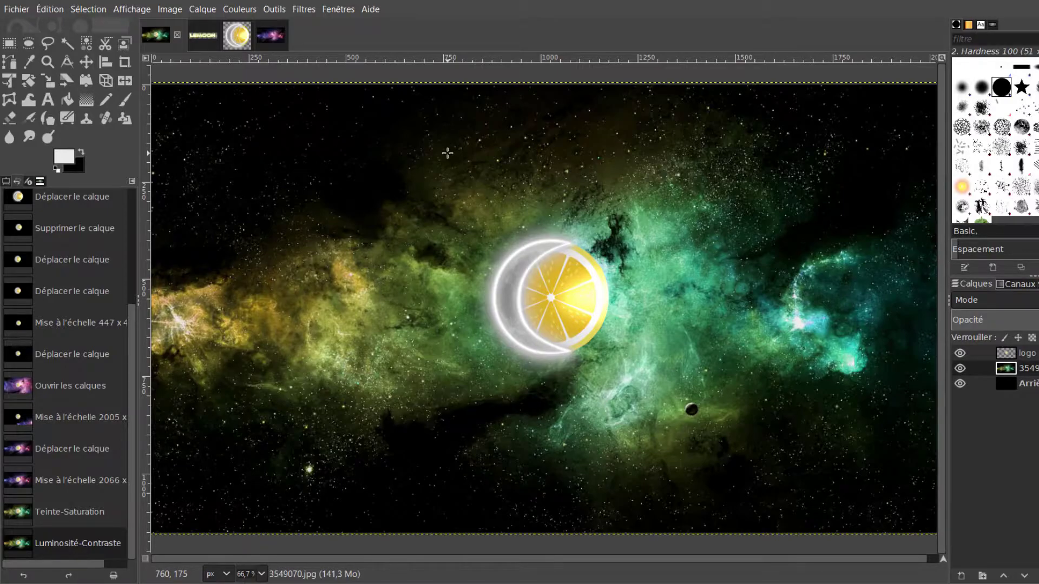
click(201, 36)
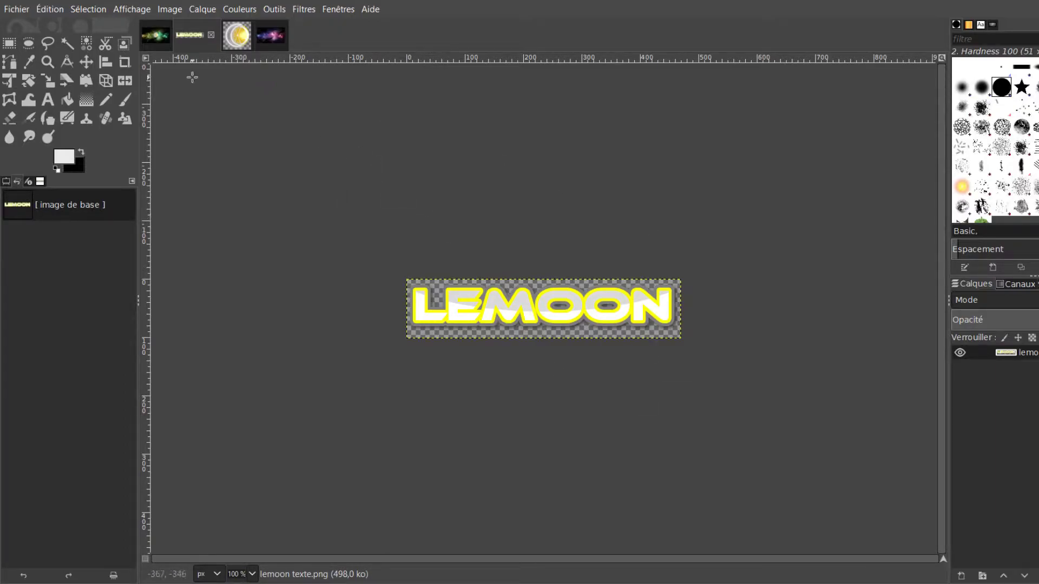
Step: Drag the LEMOON text into the banner and position it just below the lemon-moon
click(155, 35)
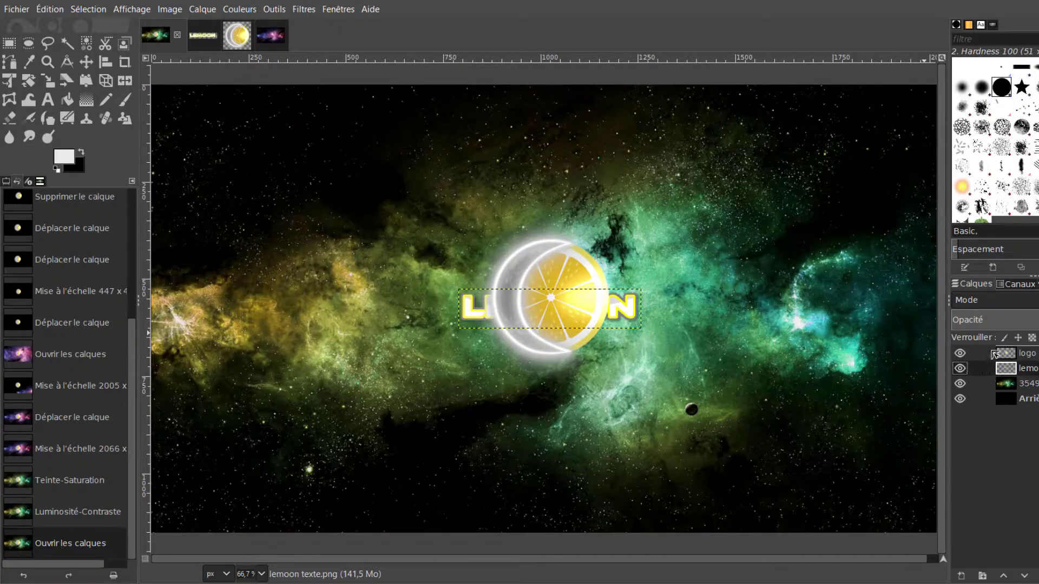
drag(990, 368, 990, 350)
click(85, 64)
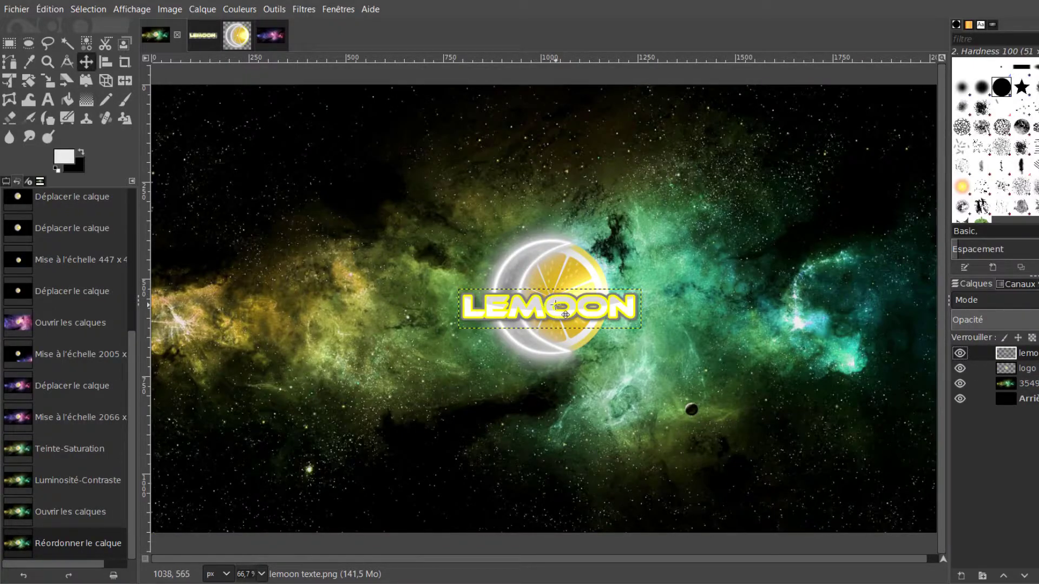
mouse_move(565, 317)
mouse_down()
mouse_move(564, 306)
mouse_move(566, 340)
mouse_up()
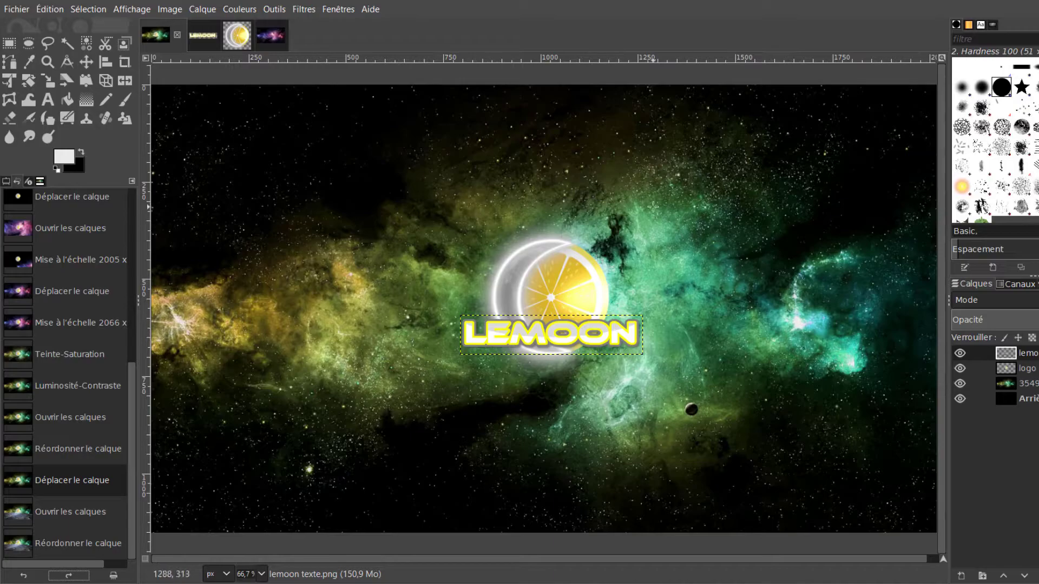
Step: Import the moon surface image as a layer and outline a region with Free Select
click(14, 10)
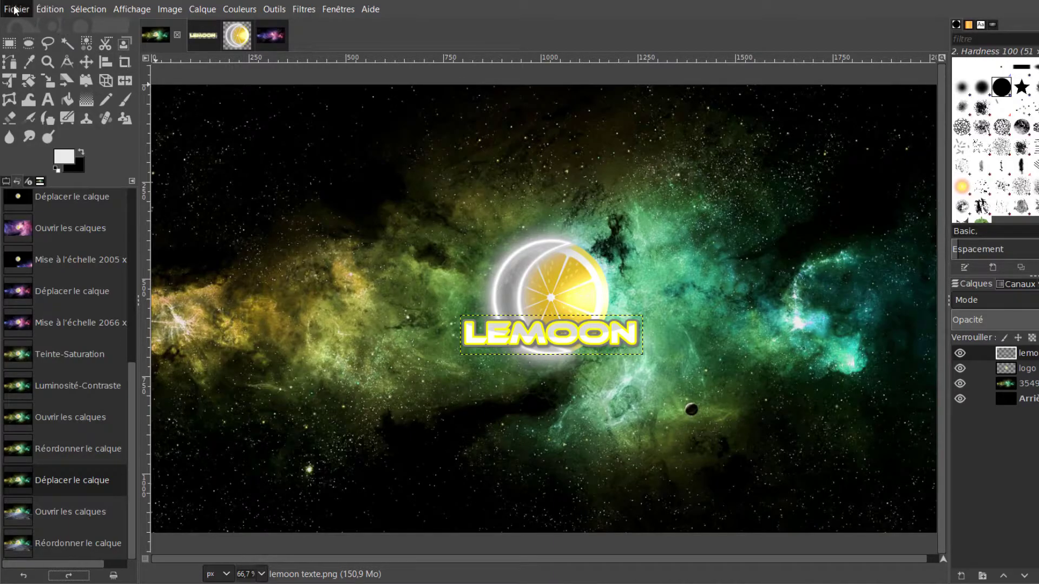
key(ctrl+alt+o)
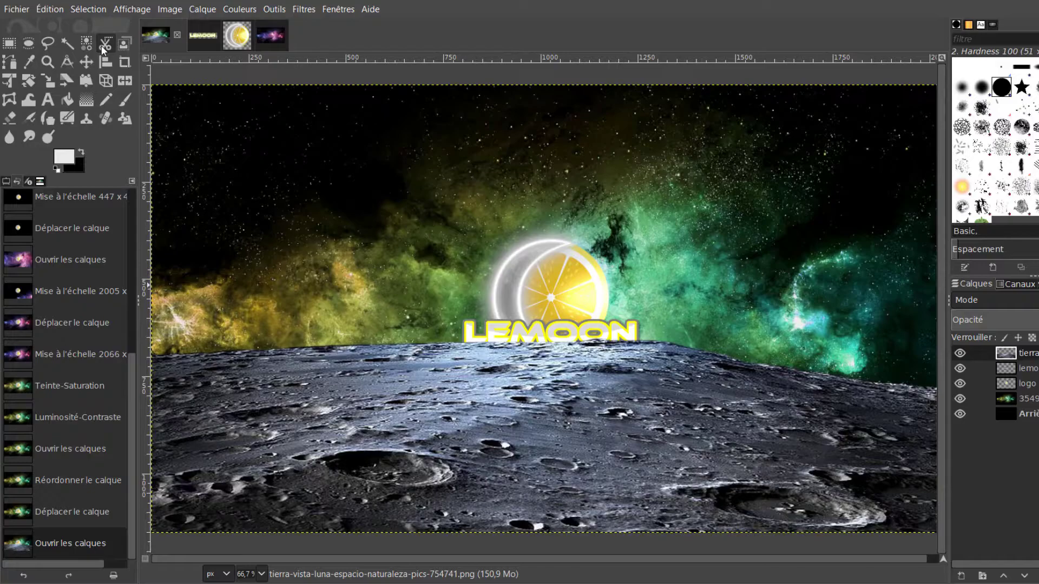
click(52, 49)
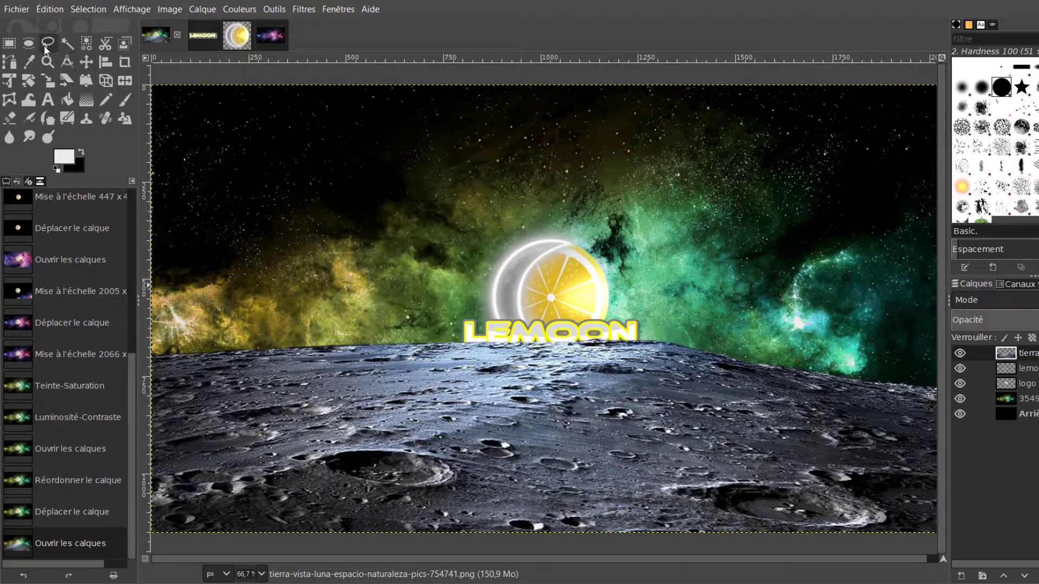
click(153, 338)
click(282, 325)
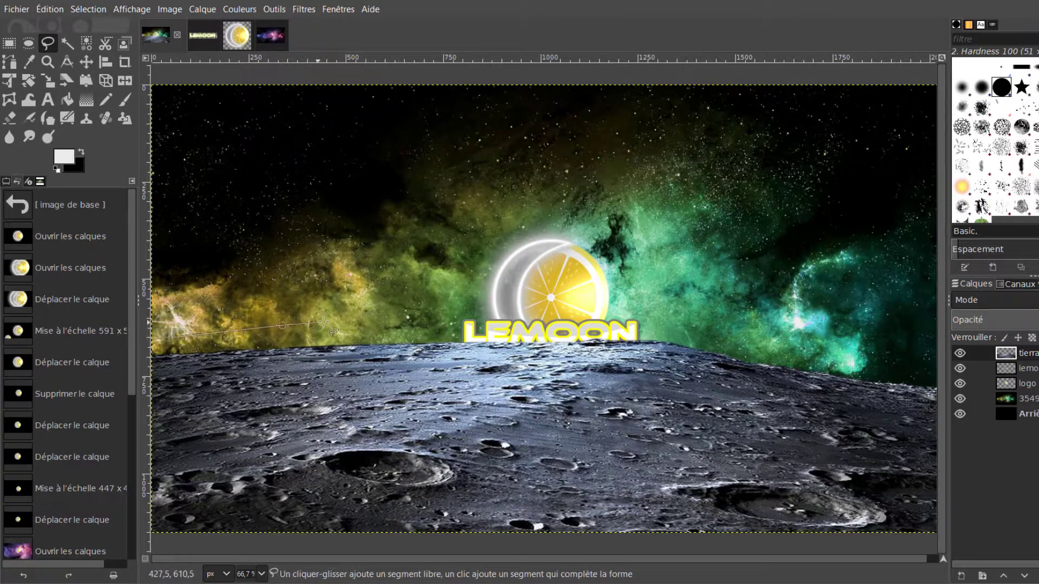
click(398, 264)
click(351, 158)
click(237, 161)
click(181, 258)
click(178, 334)
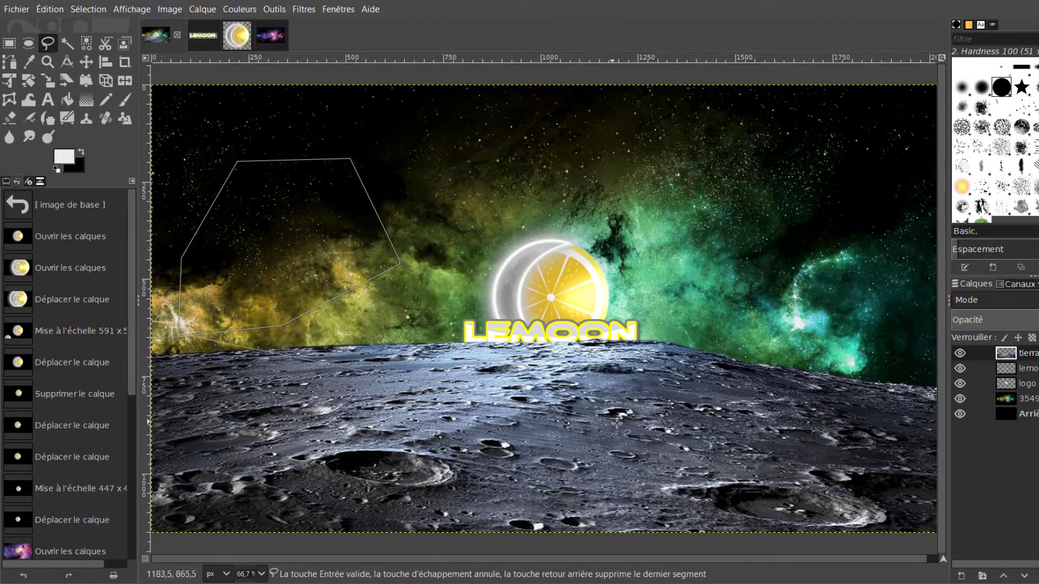
Step: Undo and redo the import, then Fuzzy Select an area of the moon layer
click(23, 575)
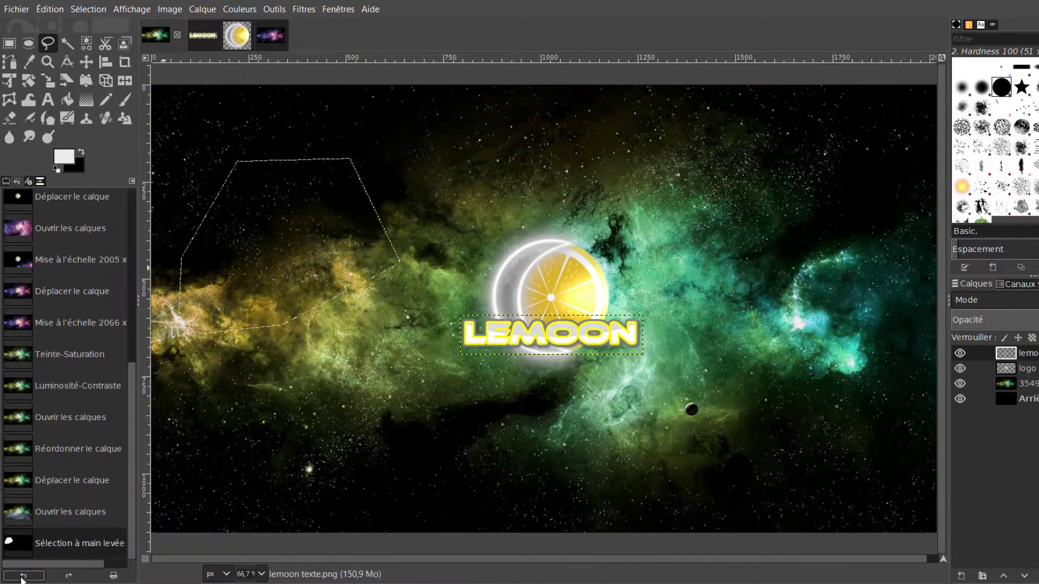
click(68, 572)
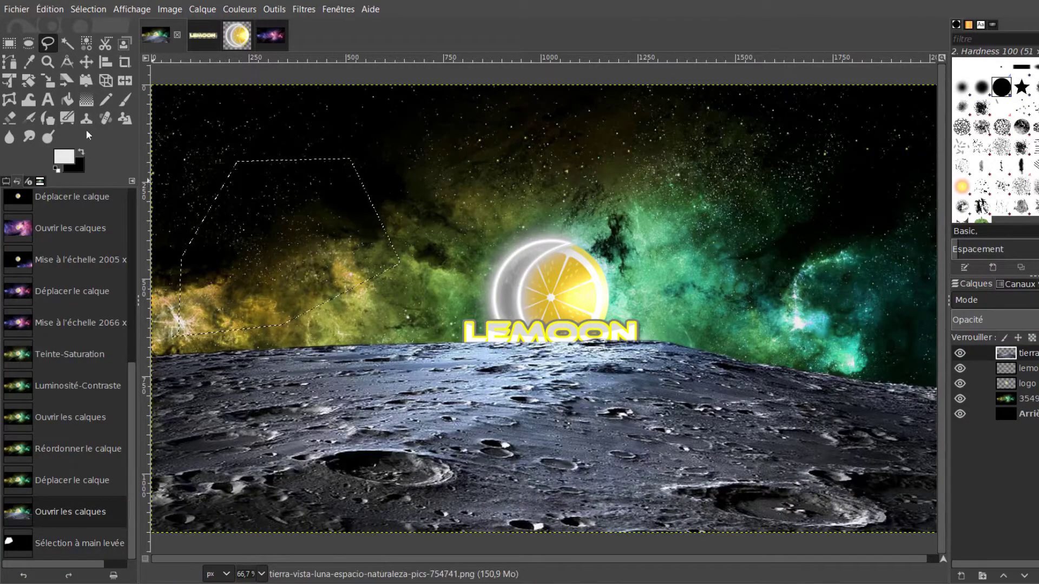
click(67, 42)
click(232, 69)
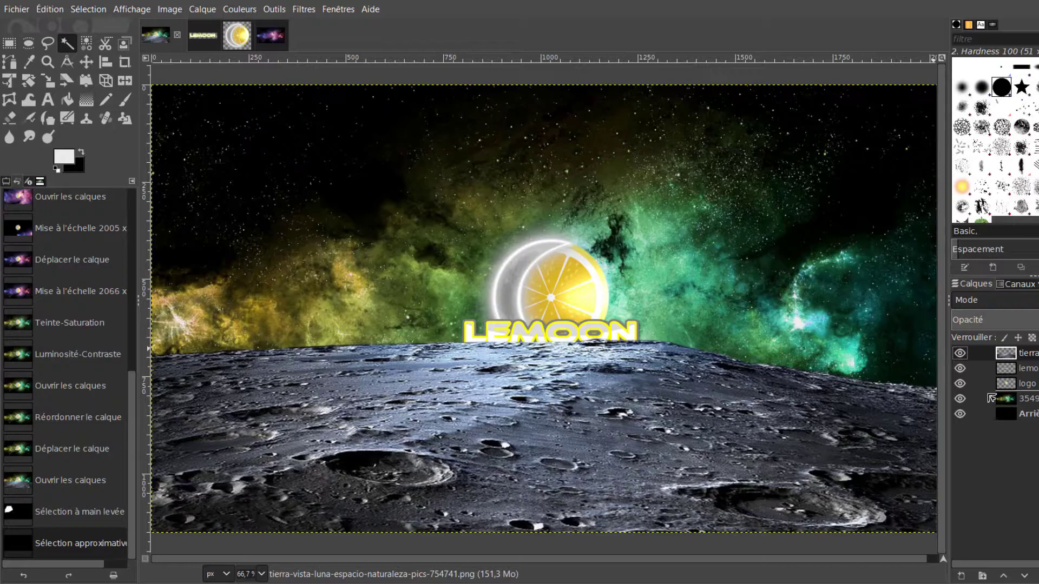
Step: Place the moon surface beneath the logo and text, and tint it green via Hue-Saturation
drag(1005, 353, 988, 393)
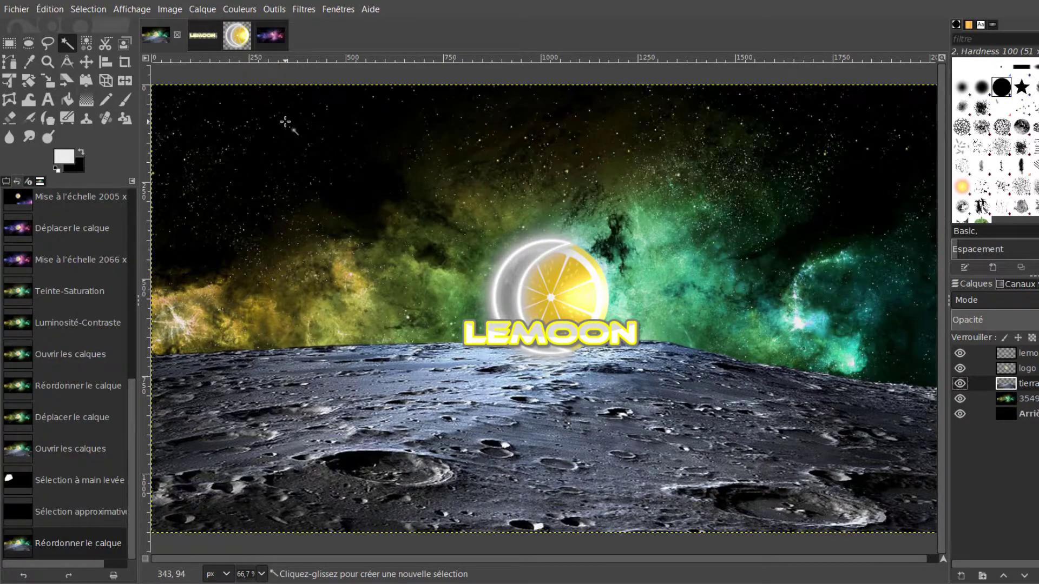
click(231, 9)
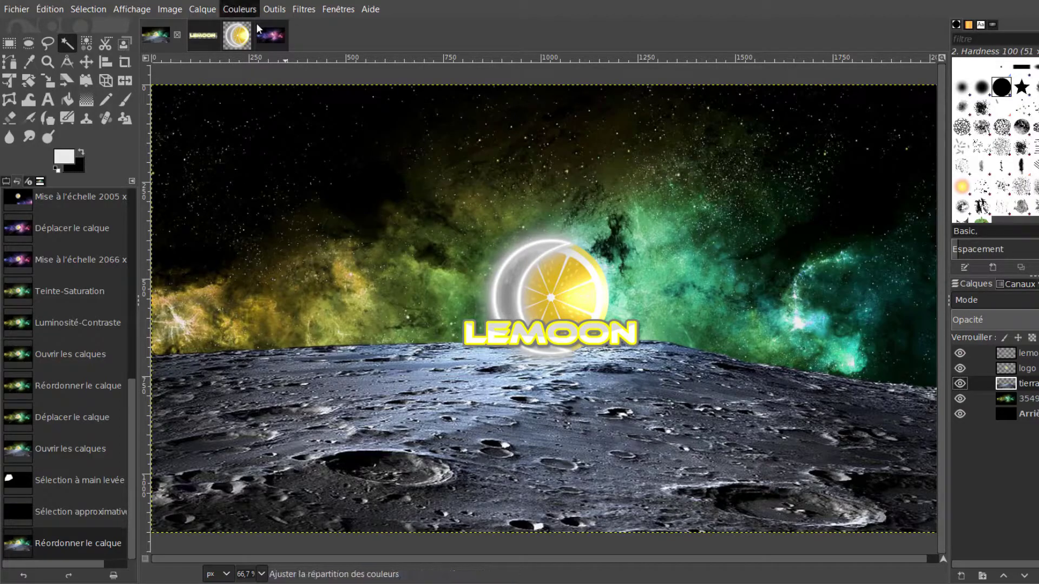
click(268, 33)
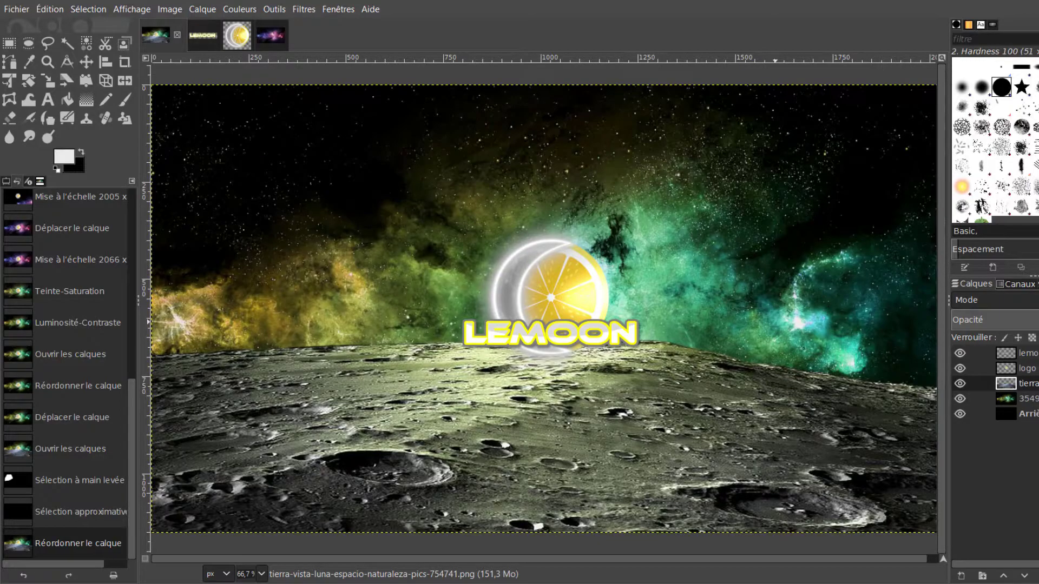
key(ctrl+f)
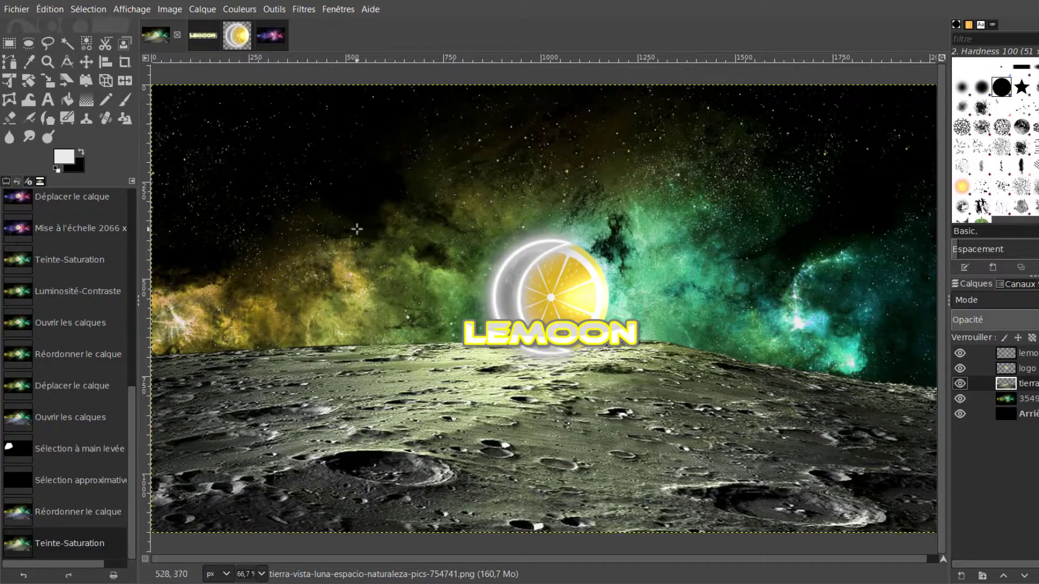
Step: Zoom in to 200% on the left part of the moon's horizon
key(z)
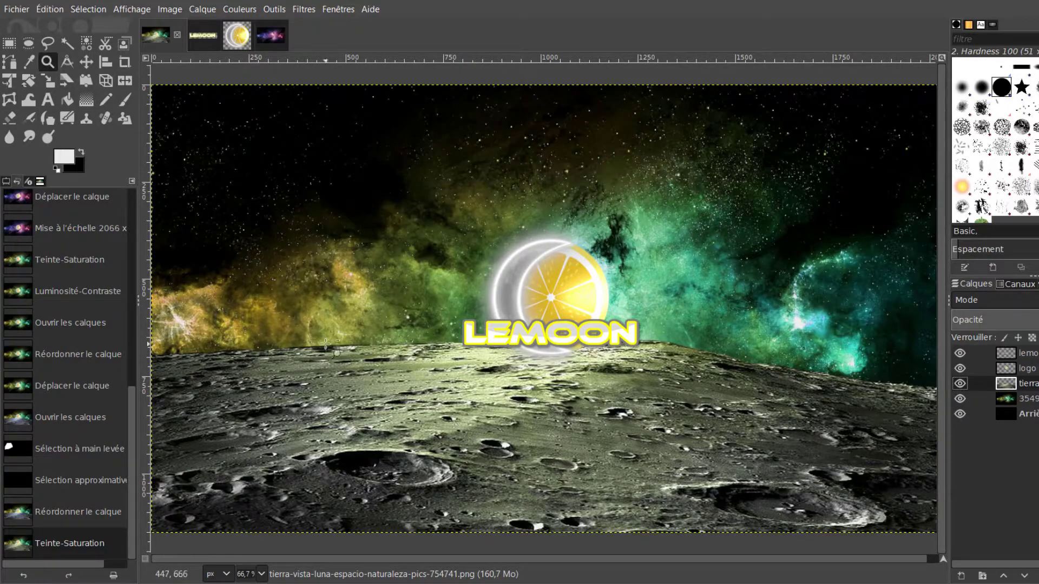
ctrl+click(325, 344)
click(7, 182)
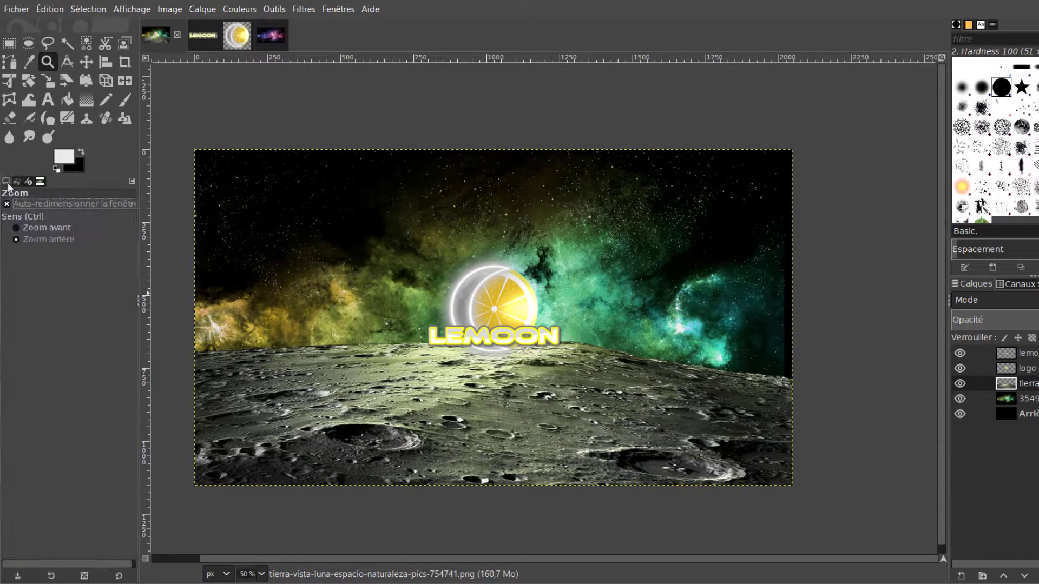
click(29, 227)
click(300, 339)
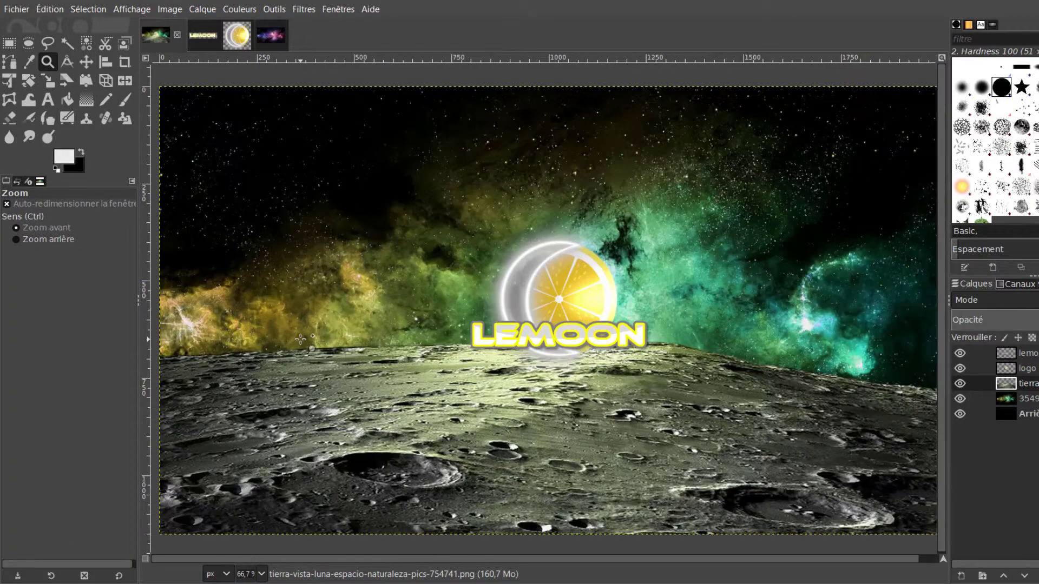
click(300, 339)
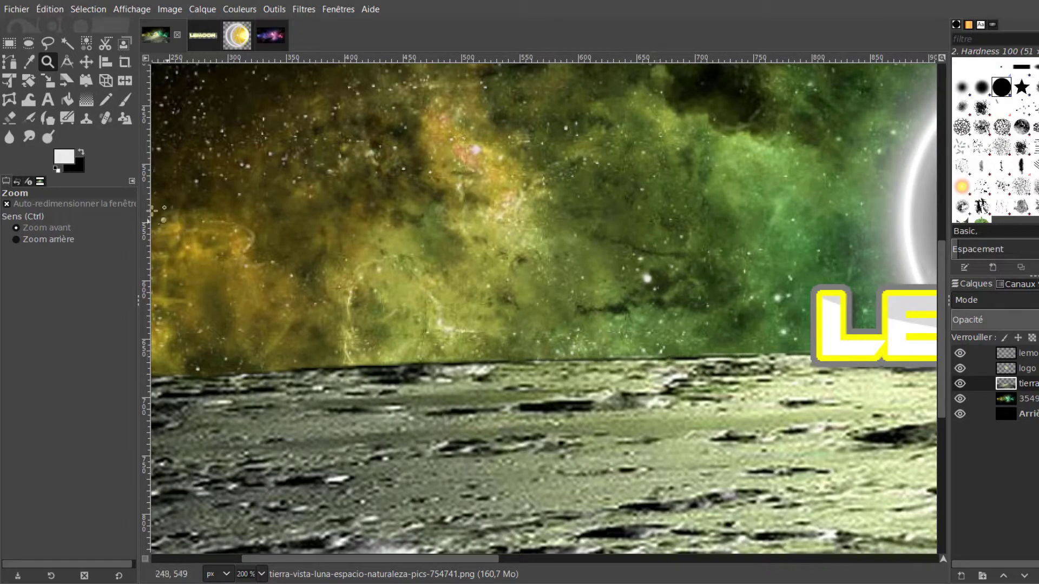
Step: Erase leftover sky along the horizon with a size-21 eraser
click(9, 118)
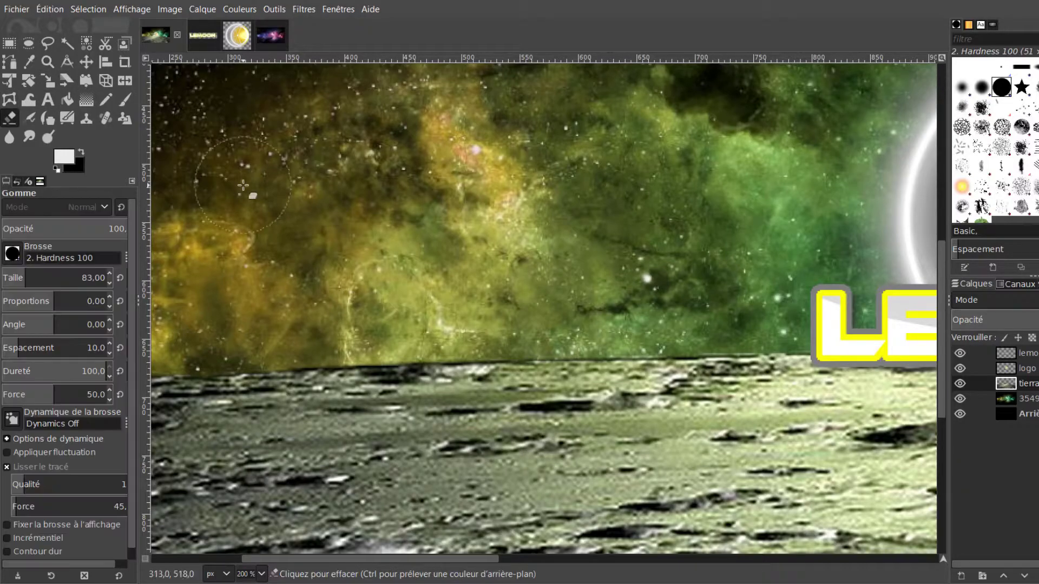
click(12, 275)
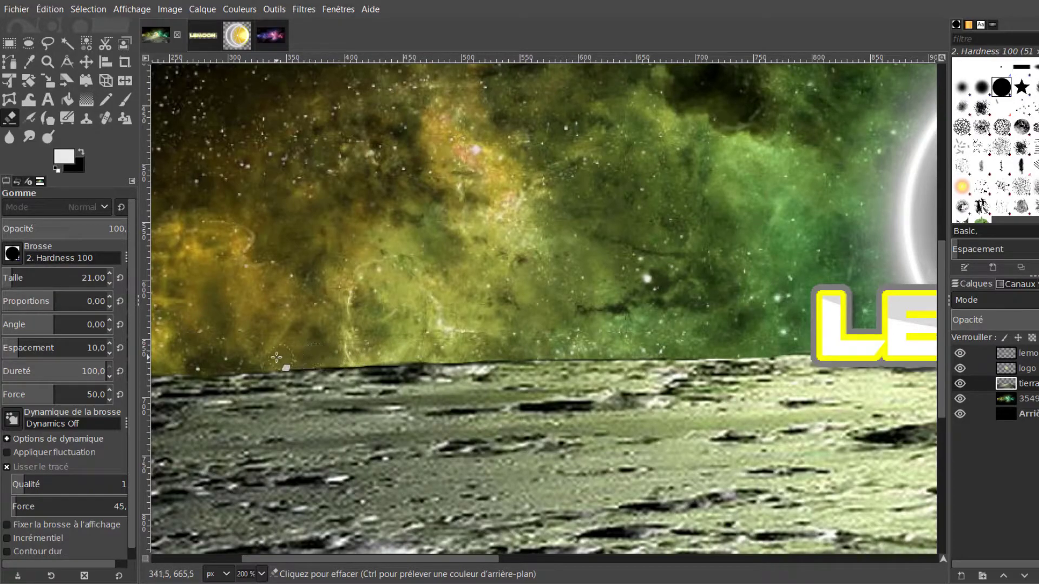
click(217, 358)
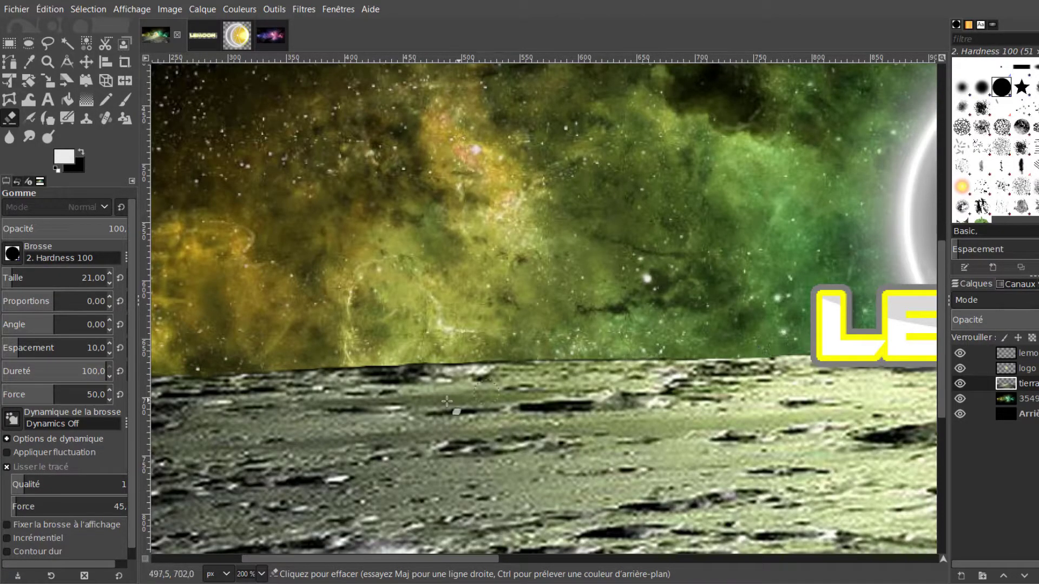
drag(416, 558, 325, 562)
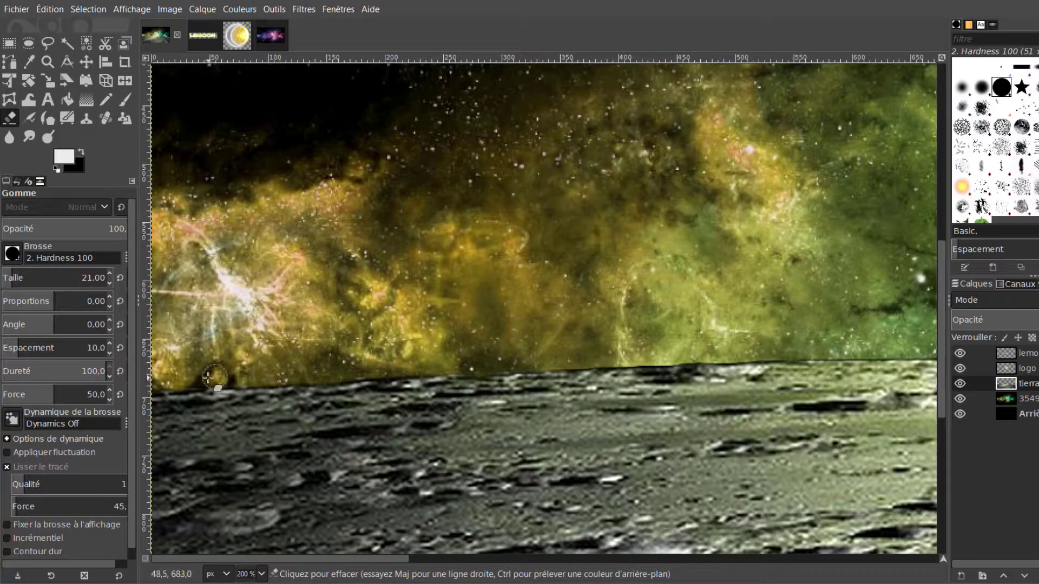
mouse_move(282, 562)
mouse_down()
mouse_move(397, 582)
mouse_move(751, 582)
mouse_up()
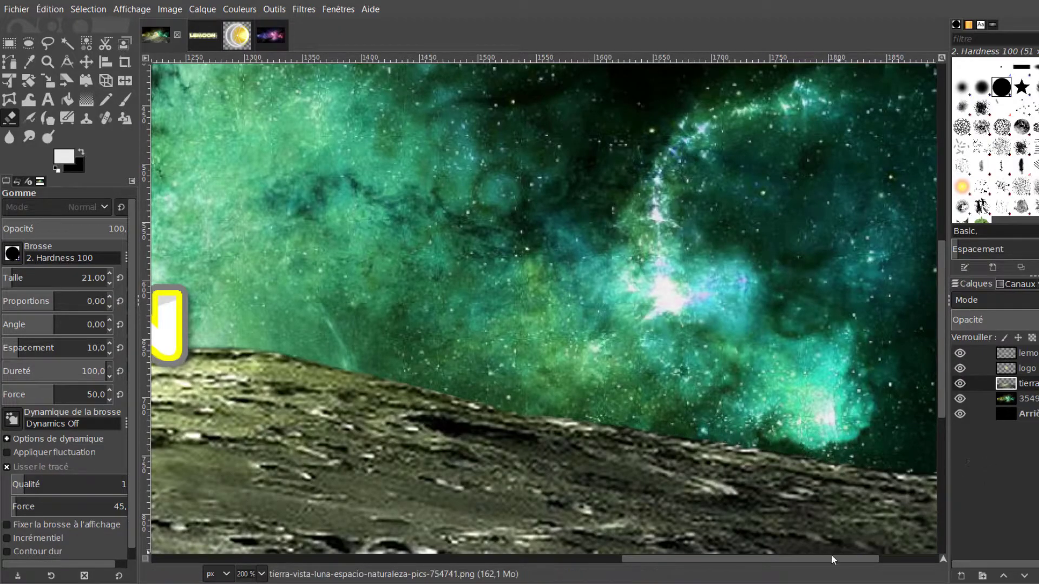
drag(696, 564, 540, 563)
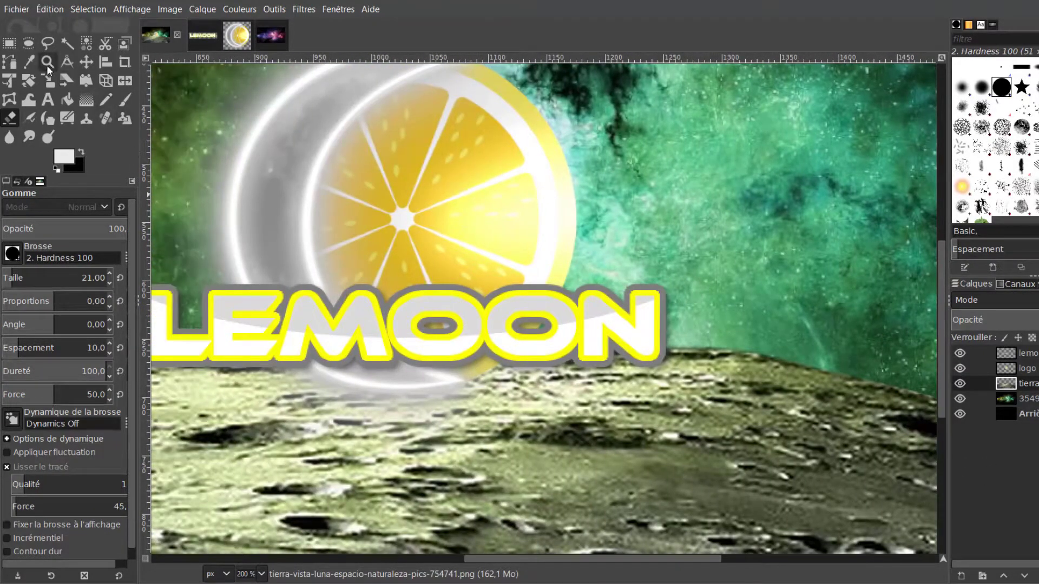
Step: Zoom out to 66.7% to see the whole banner
click(47, 62)
click(17, 239)
click(475, 319)
click(463, 486)
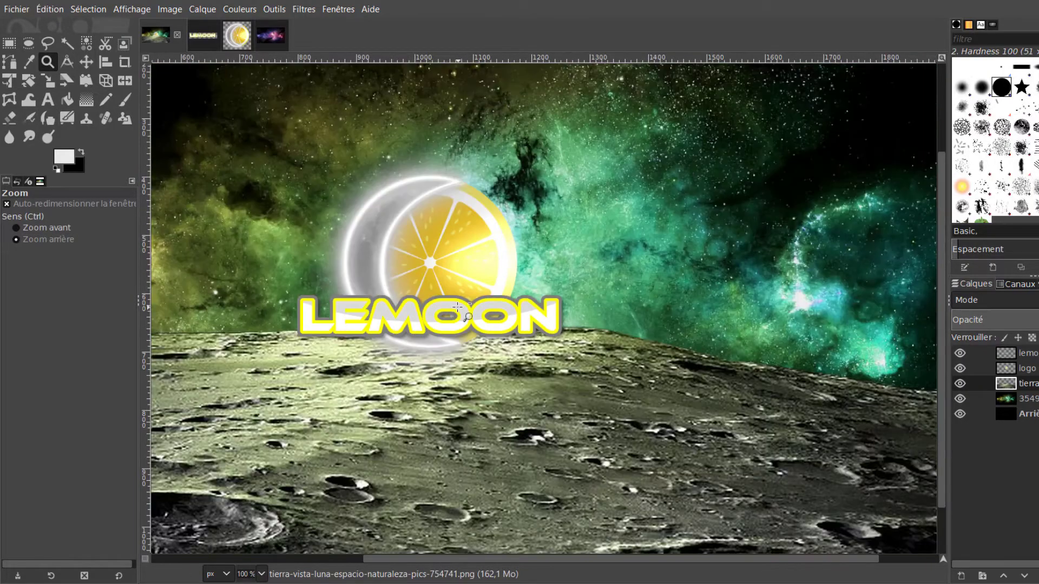
click(578, 551)
drag(564, 563, 441, 563)
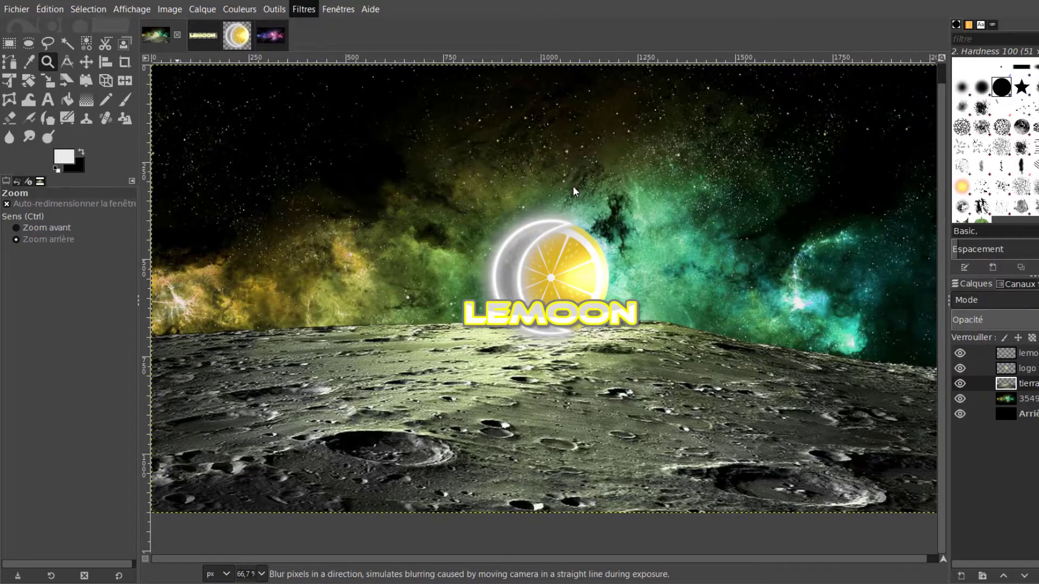
Step: Try the Moyenne du voisinage smoothing filter (radius 3) and discard it
click(559, 105)
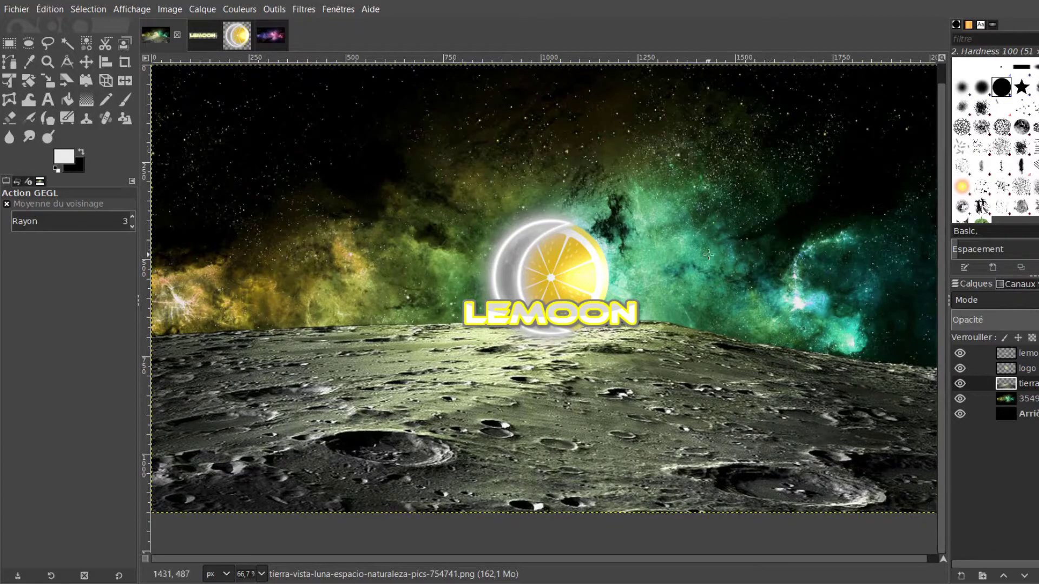
key(shift+s)
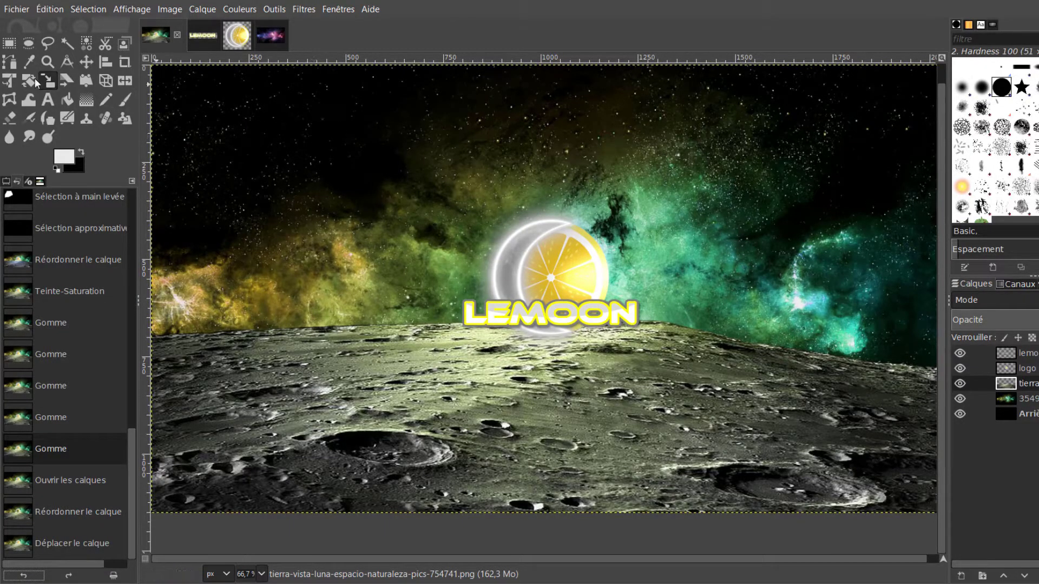
click(10, 10)
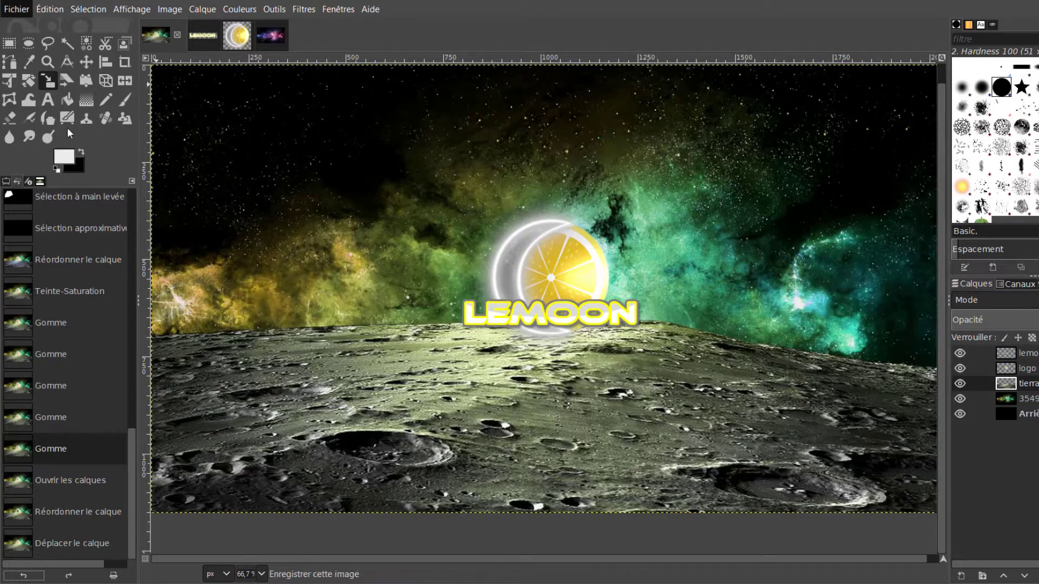
Step: Import the potted lemon tree as a layer and set it on the moon left of the logo
click(73, 76)
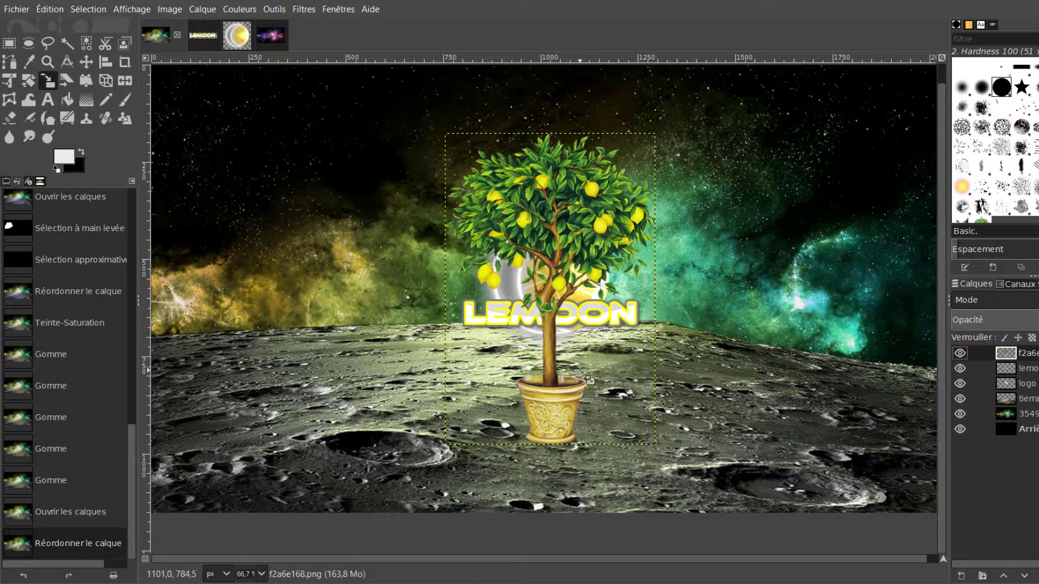
key(m)
mouse_move(563, 393)
mouse_down()
mouse_move(502, 377)
mouse_move(388, 413)
mouse_move(351, 399)
mouse_up()
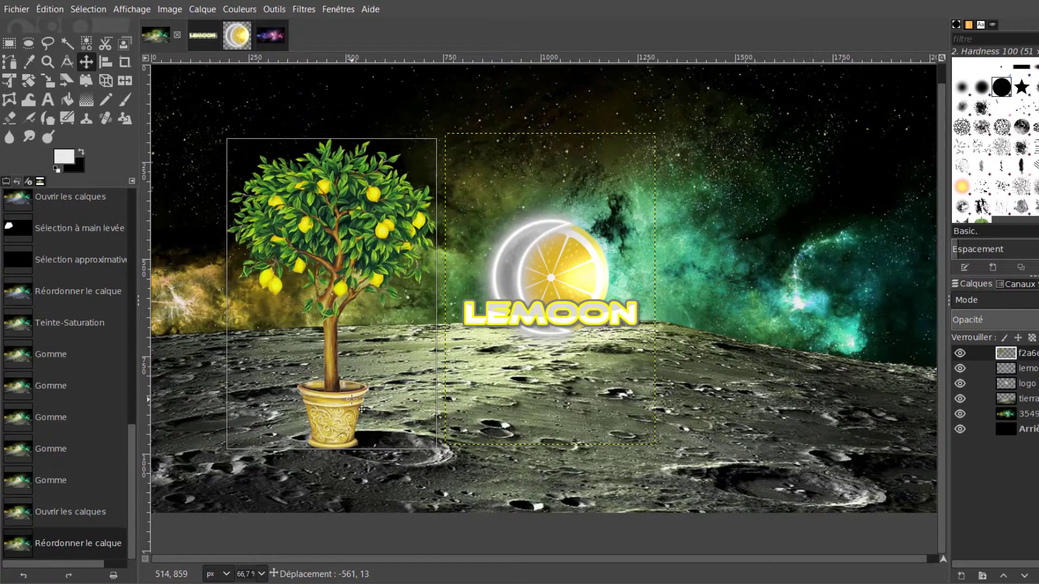
drag(352, 398, 669, 370)
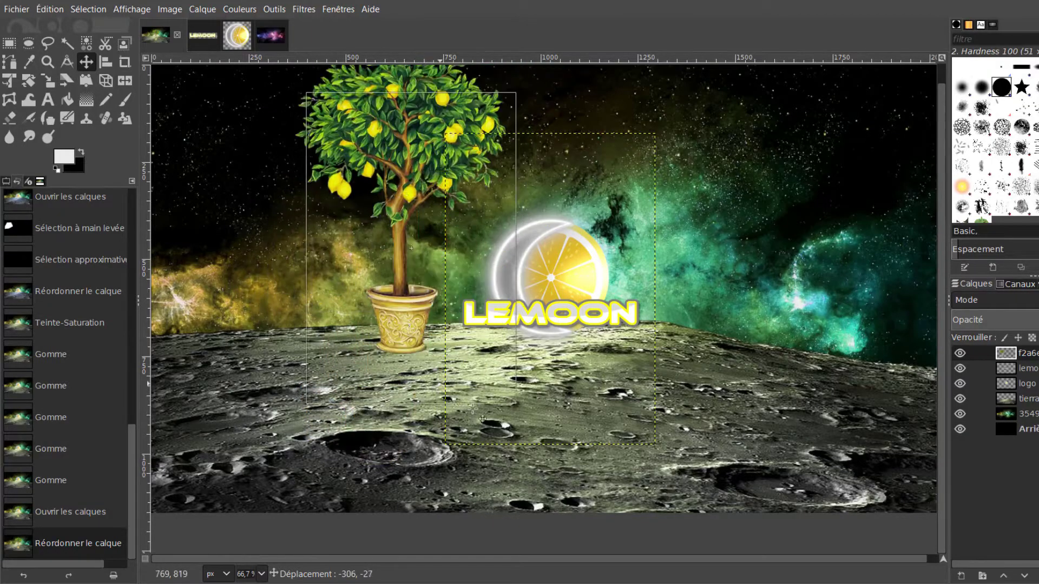
mouse_move(669, 370)
mouse_down()
mouse_move(790, 434)
mouse_move(396, 385)
mouse_up()
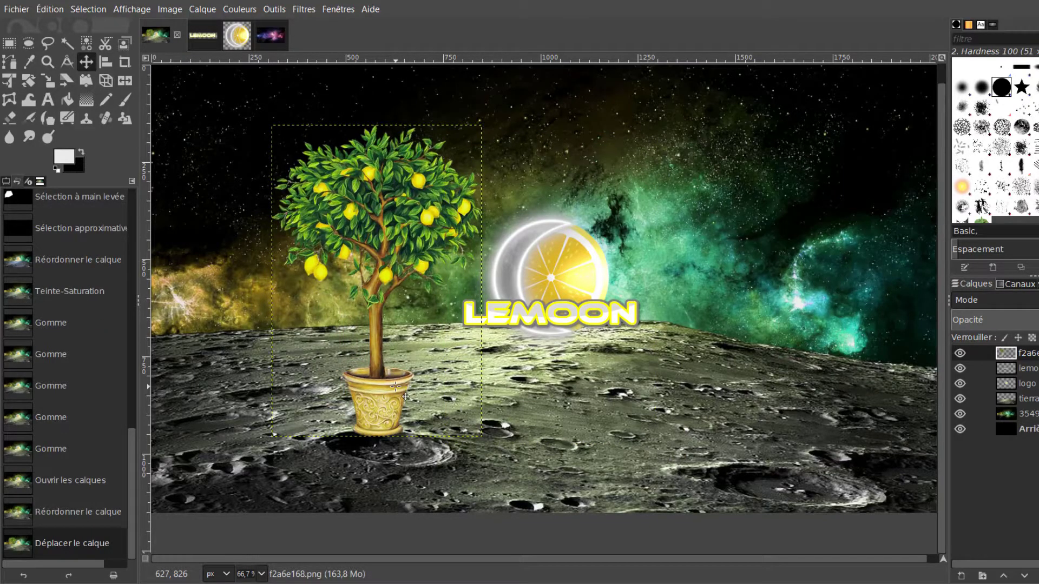
Step: Zoom in to 150% on the lemon tree's pot
click(9, 118)
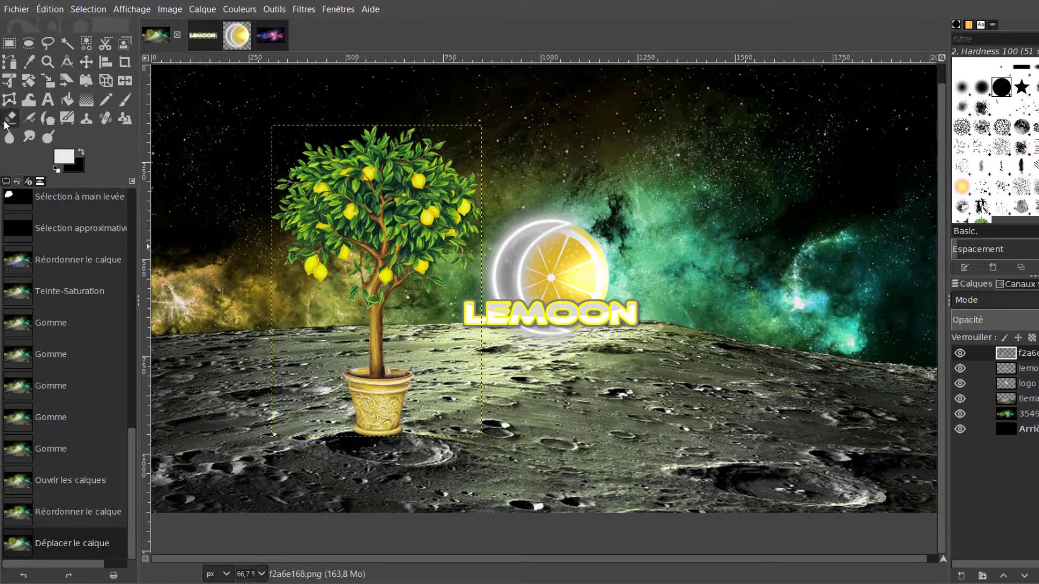
click(47, 61)
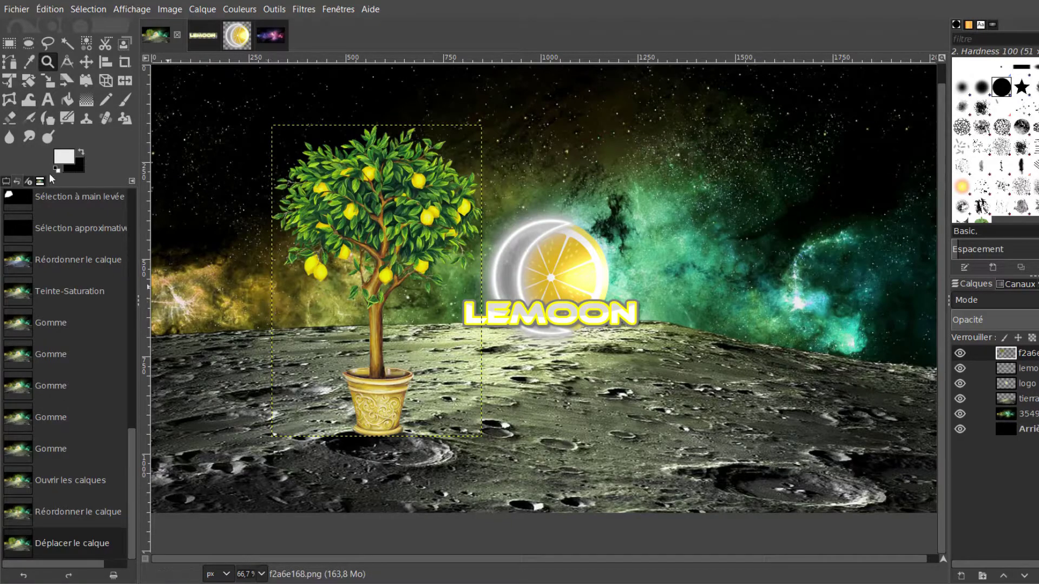
click(3, 182)
click(373, 413)
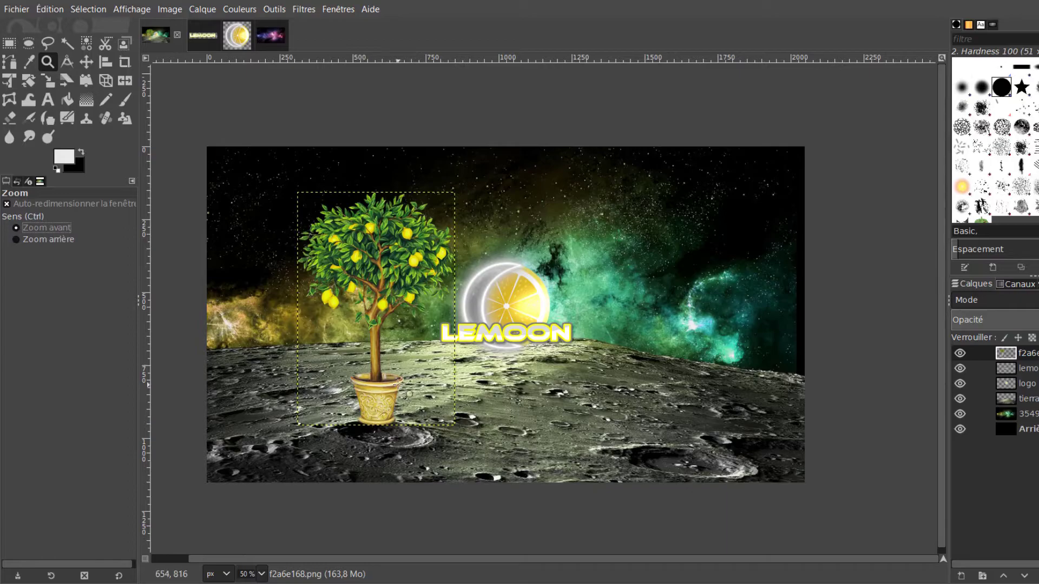
click(398, 383)
click(397, 383)
click(398, 383)
Step: Erase the whole pot, from its upper rim to the carved base
key(shift+e)
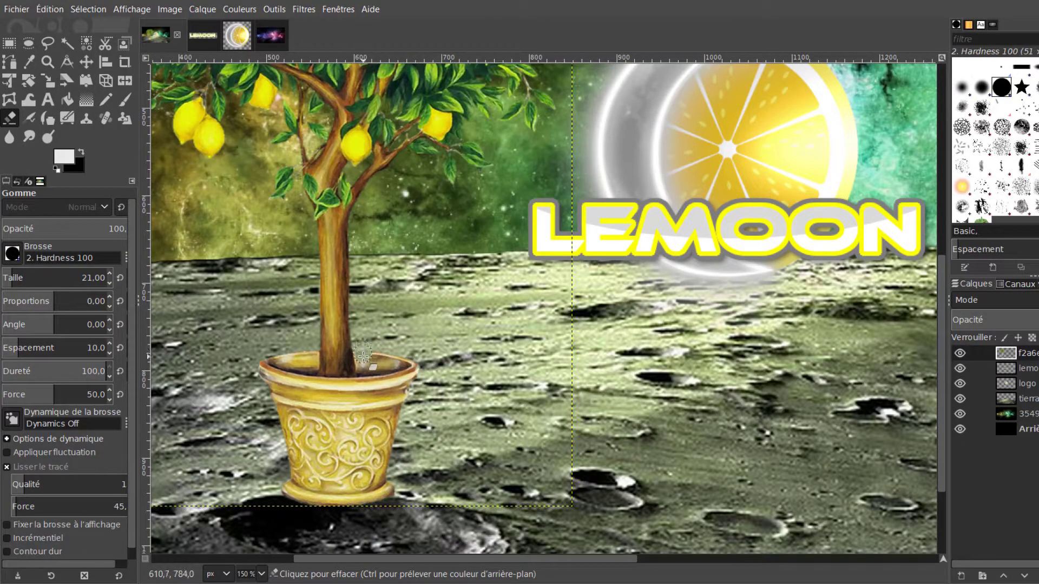
mouse_move(370, 403)
mouse_down()
mouse_move(369, 366)
mouse_move(267, 485)
mouse_move(296, 360)
mouse_move(312, 351)
mouse_up()
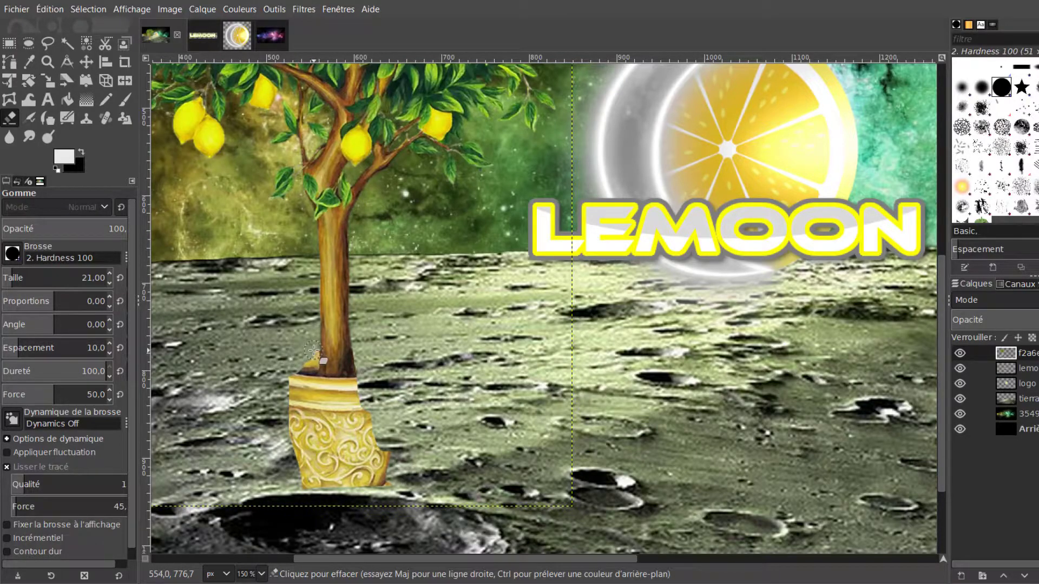
mouse_move(311, 351)
mouse_down()
mouse_move(312, 461)
mouse_move(362, 450)
mouse_up()
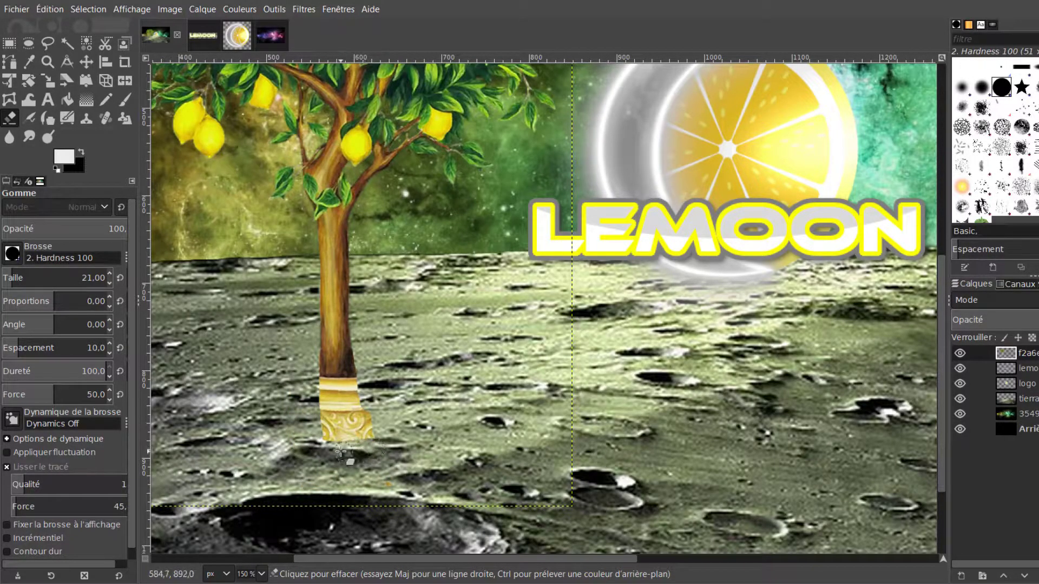
mouse_move(361, 451)
mouse_down()
mouse_move(334, 393)
mouse_move(363, 397)
mouse_move(317, 390)
mouse_move(367, 385)
mouse_up()
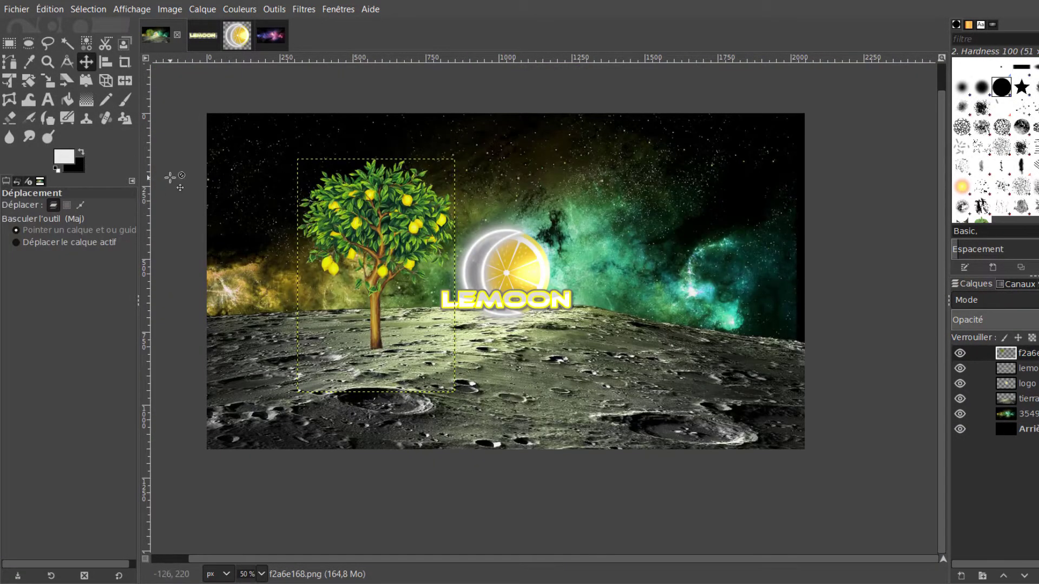
Step: Scale the lemon tree layer to 729×1080 px and place it on the ground right of the LEMOON logo
mouse_move(379, 236)
mouse_down()
mouse_move(374, 282)
mouse_move(310, 248)
mouse_move(366, 258)
mouse_move(398, 302)
mouse_move(770, 347)
mouse_move(705, 312)
mouse_move(708, 331)
mouse_up()
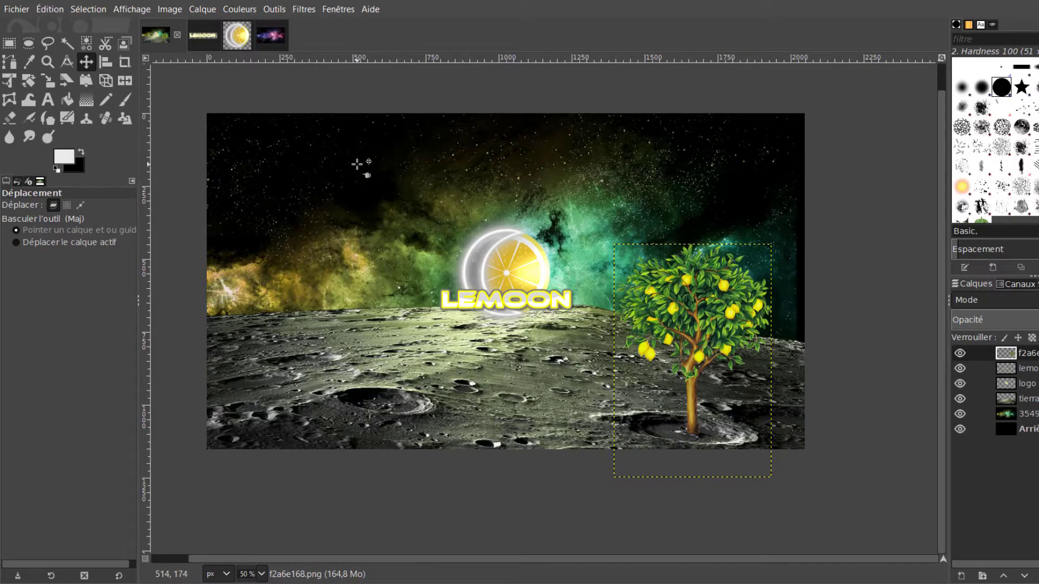
key(shift+s)
click(681, 309)
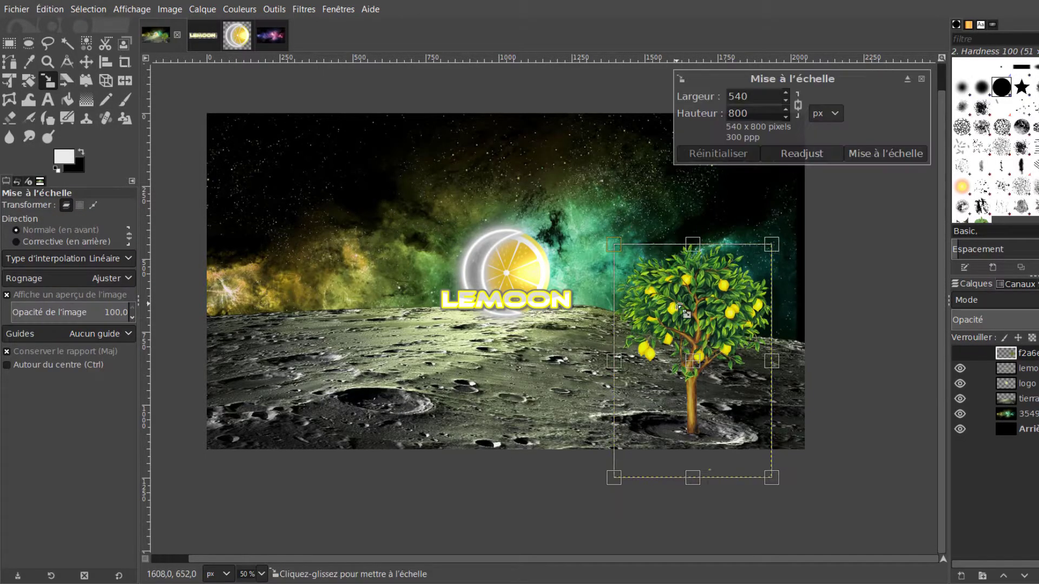
drag(616, 250, 499, 208)
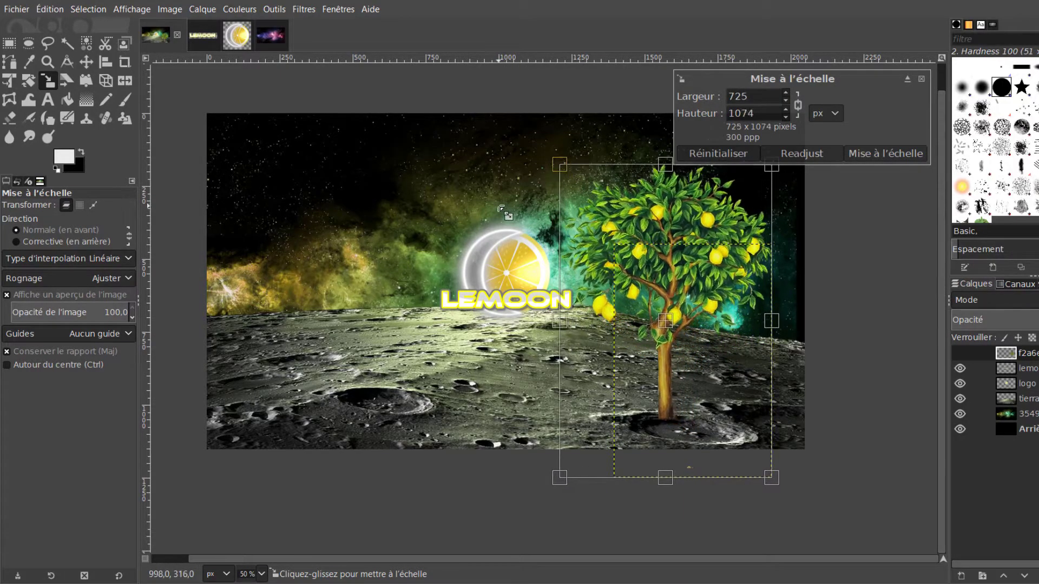
key(m)
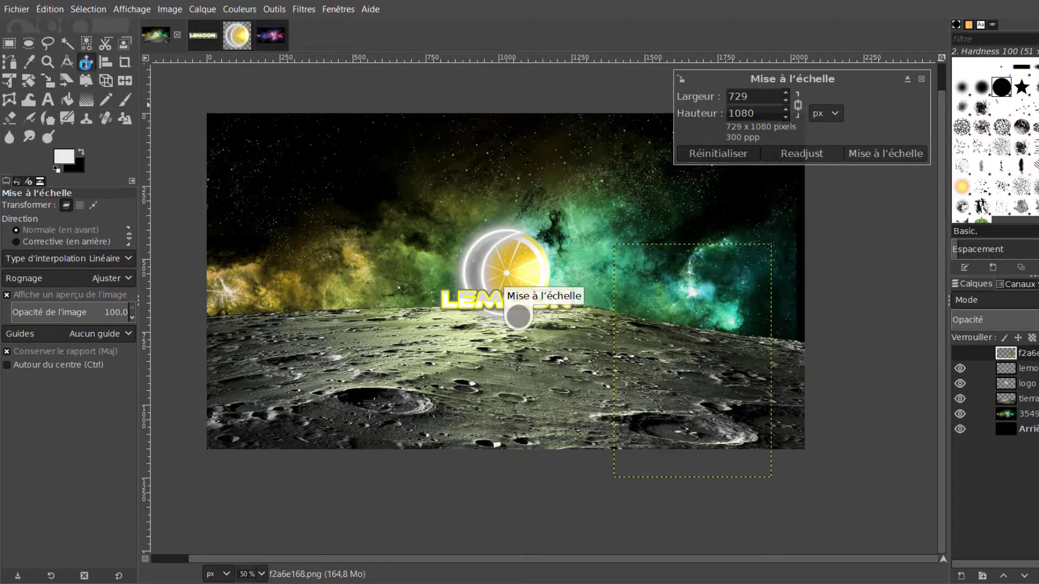
mouse_move(679, 258)
mouse_down()
mouse_move(697, 273)
mouse_move(692, 249)
mouse_up()
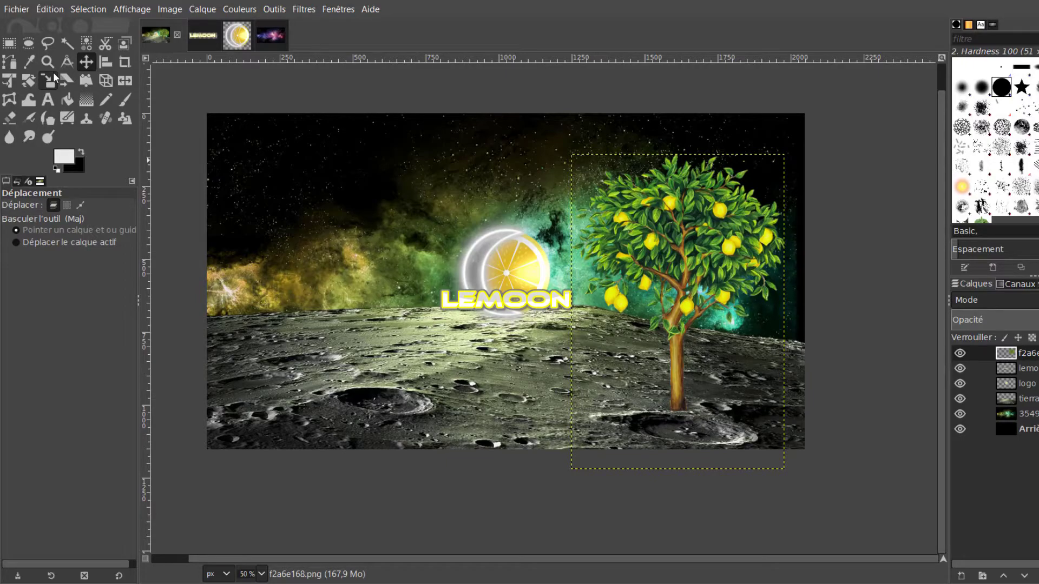
Step: Zoom in on the tree's trunk base and make the f2a6e168.png tree layer active
key(u)
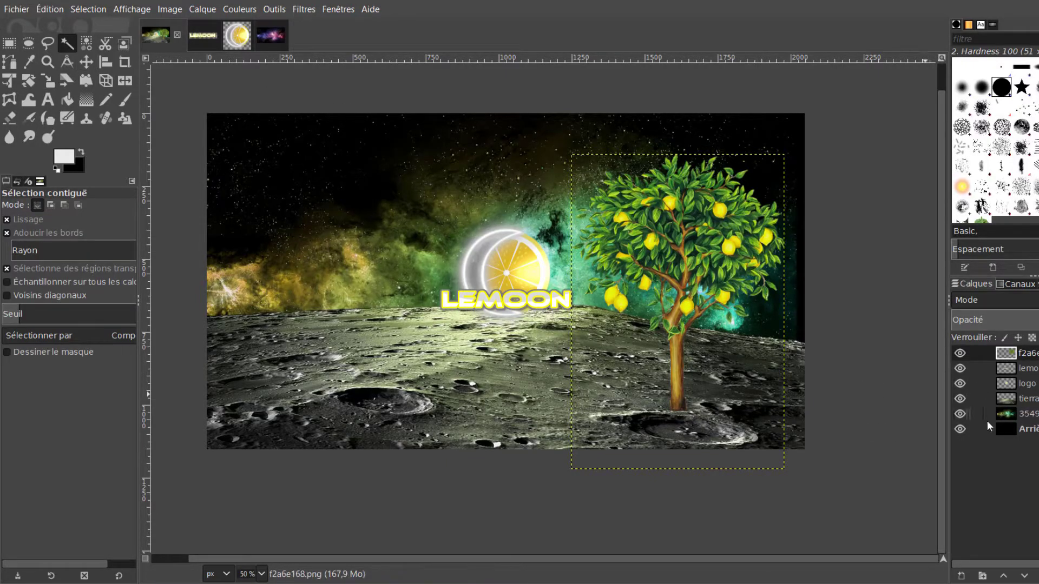
click(987, 428)
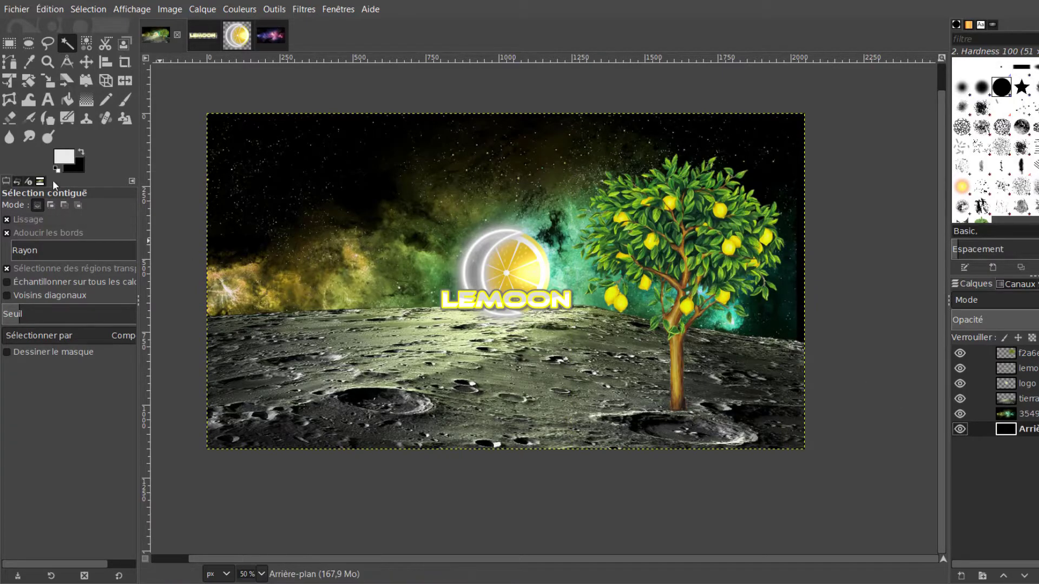
click(46, 64)
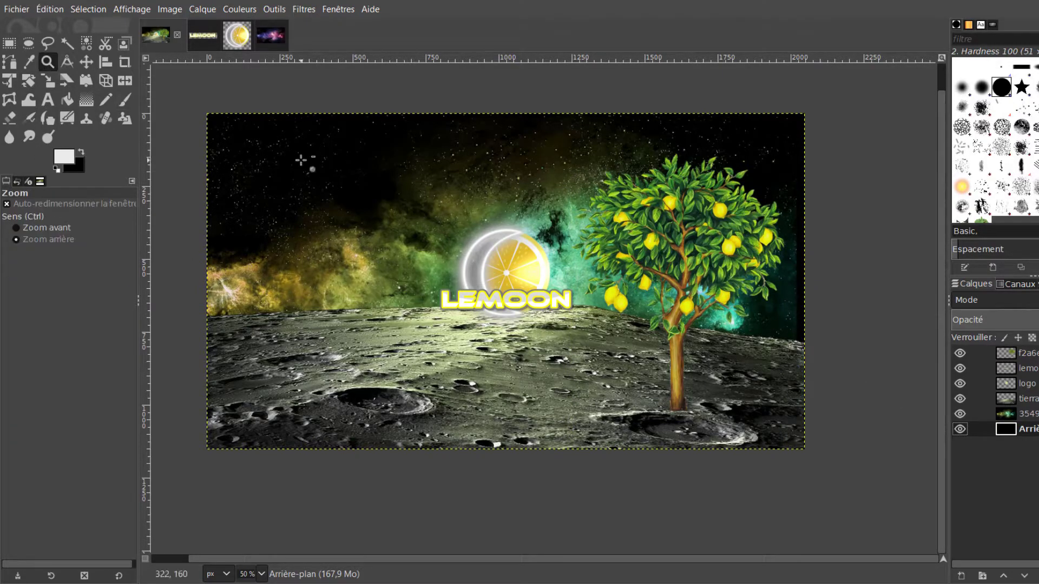
click(691, 354)
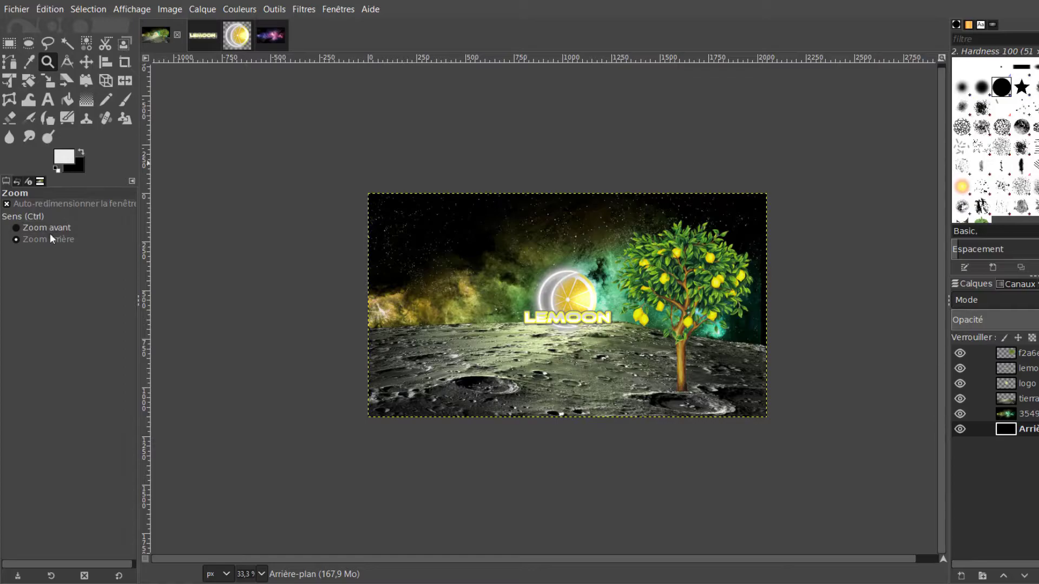
click(26, 228)
click(695, 363)
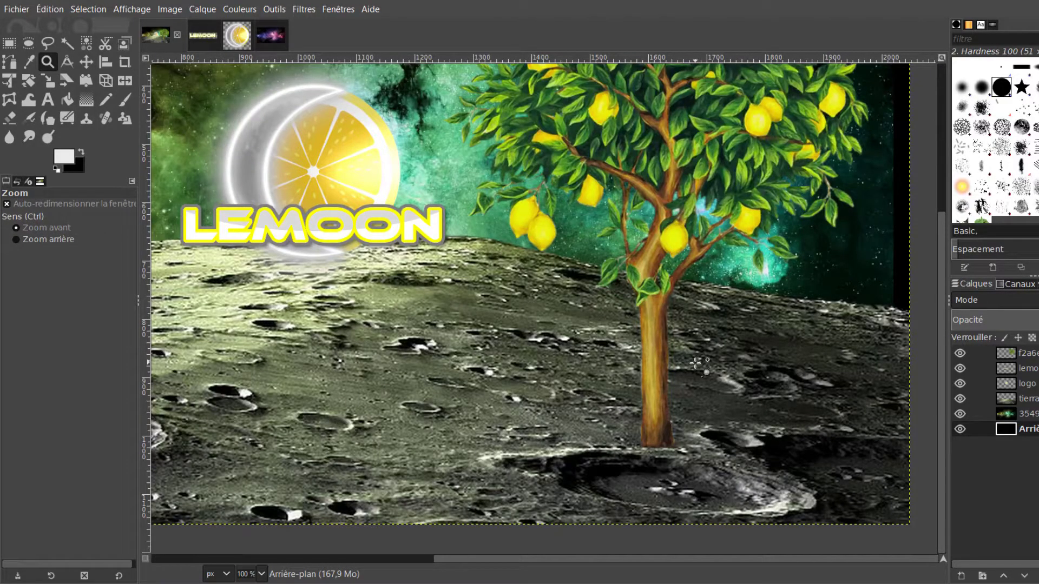
click(698, 364)
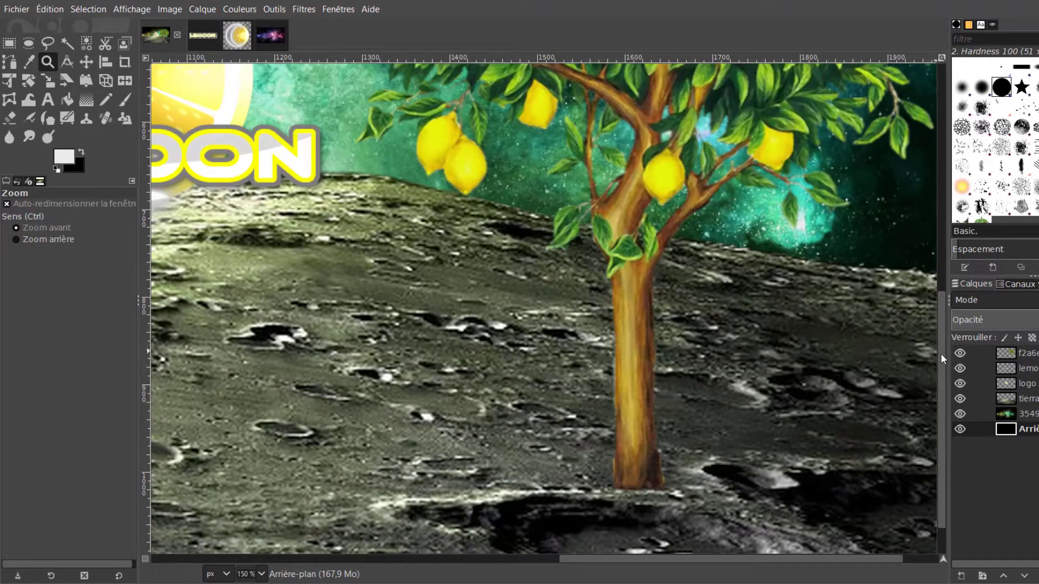
drag(940, 353, 930, 385)
click(995, 352)
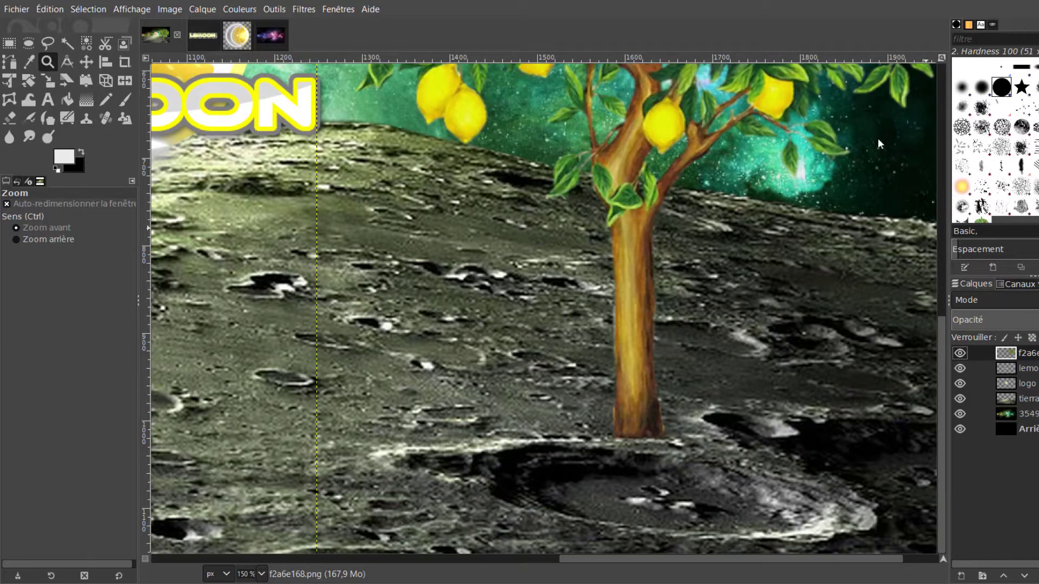
Step: Duplicate the lemon tree layer and lower the copy about 85 px
key(shift+ctrl+d)
key(m)
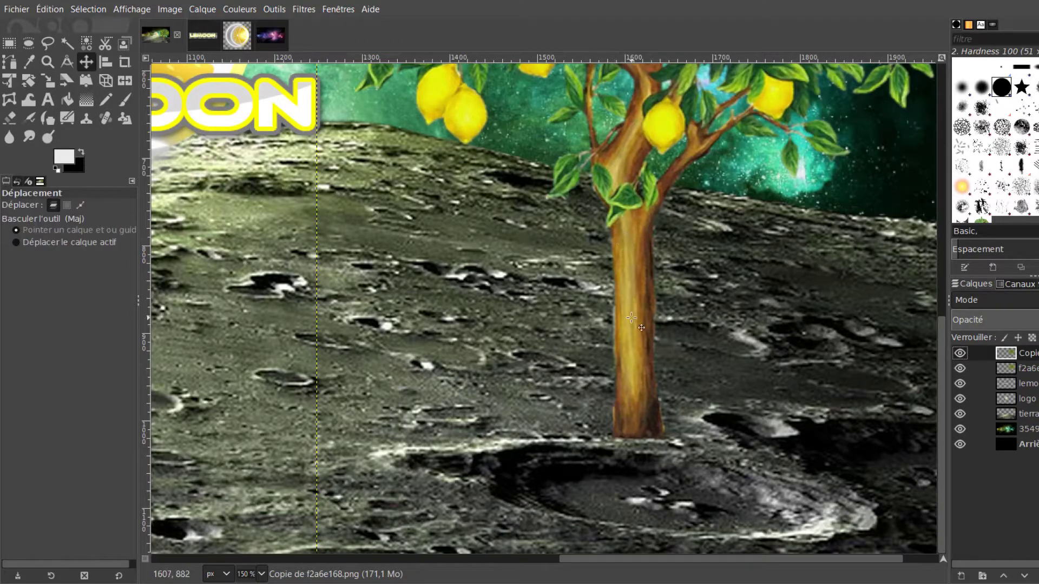
drag(637, 305, 640, 374)
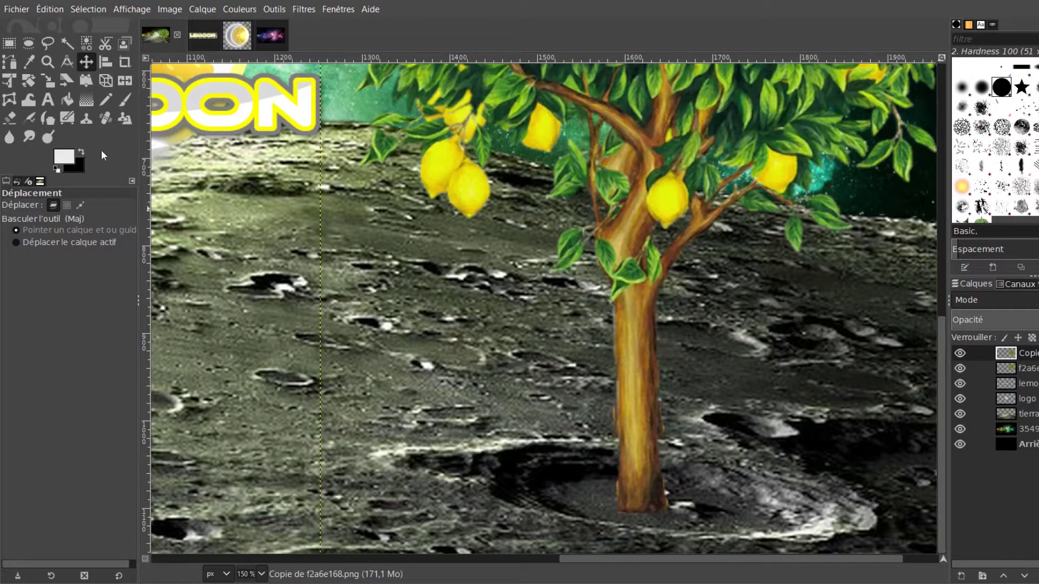
click(999, 368)
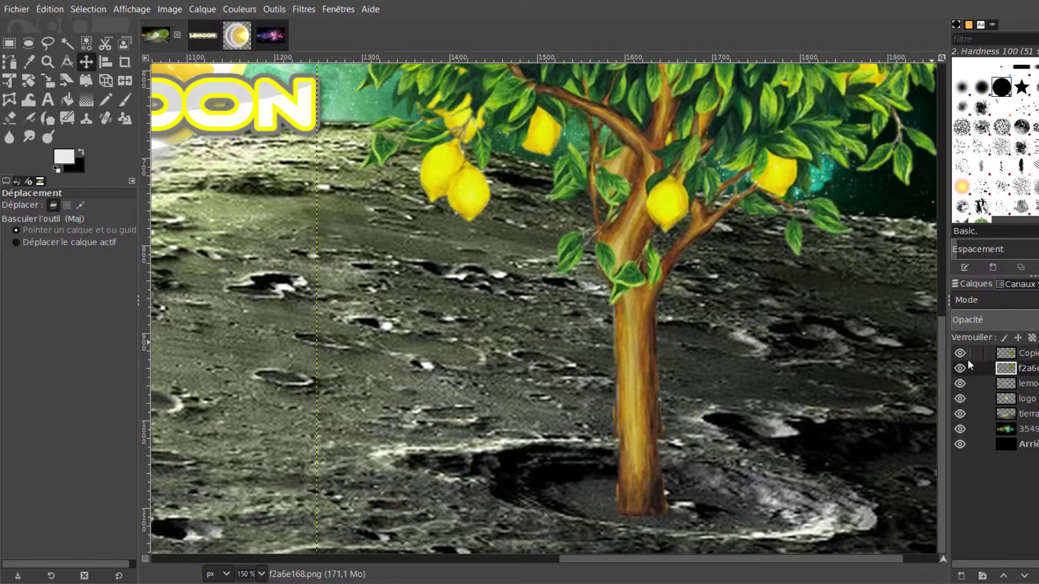
Step: Erase stray pixels along the left edge of the original tree's trunk
key(shift+e)
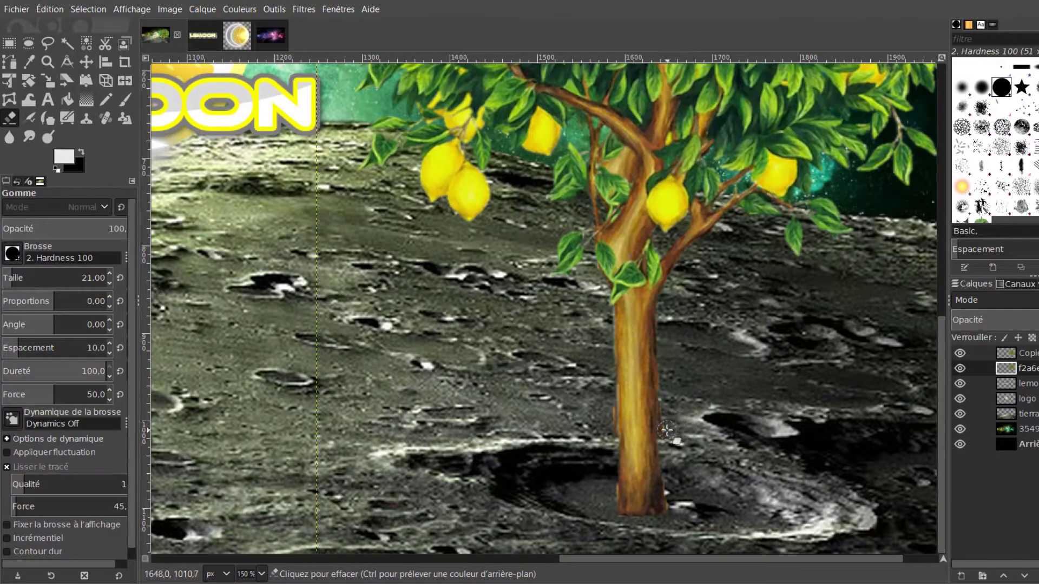
click(611, 374)
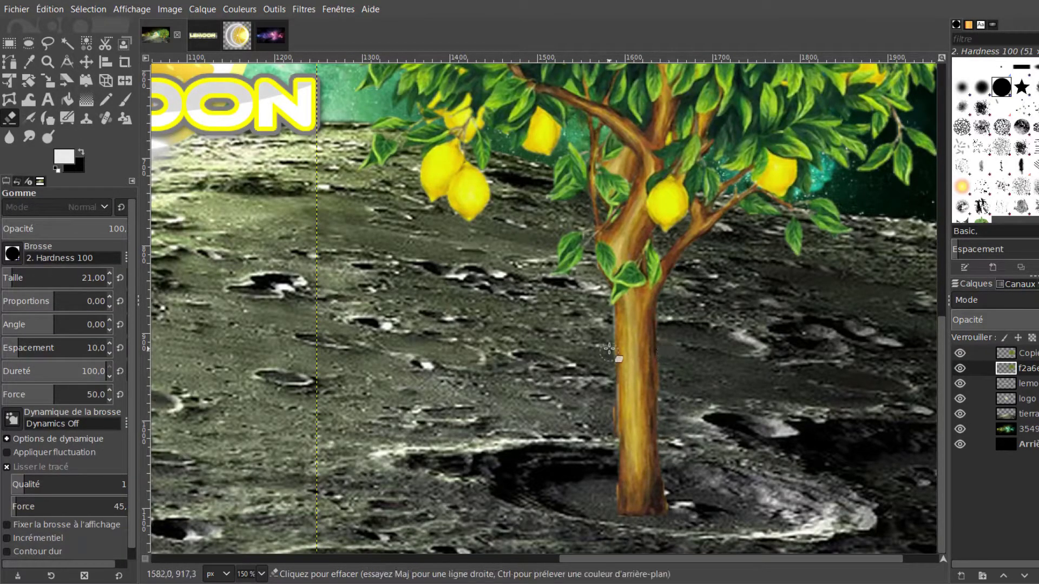
drag(611, 378, 616, 359)
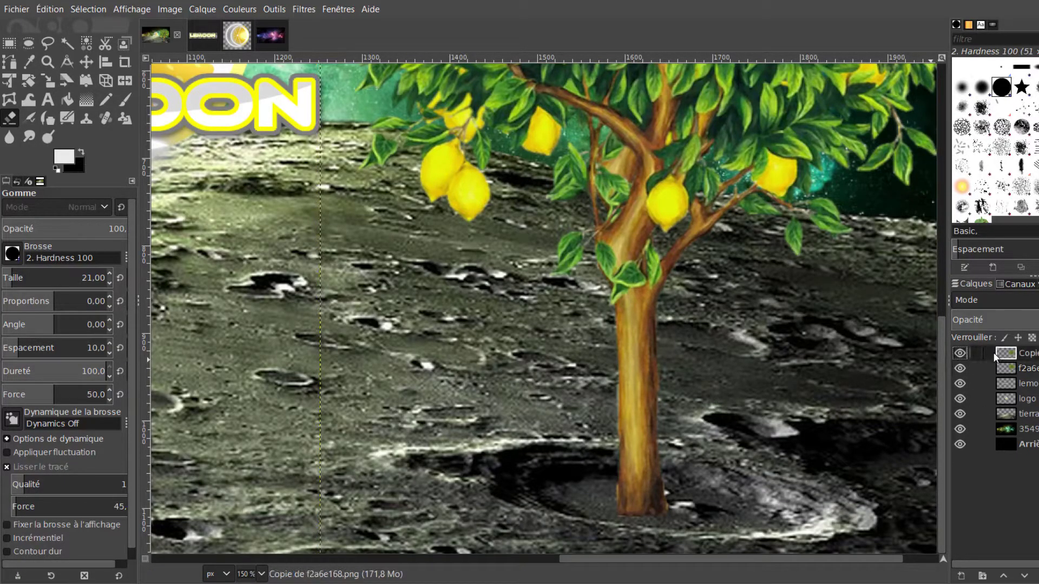
scroll(800, 275, up, 3)
scroll(799, 281, up, 5)
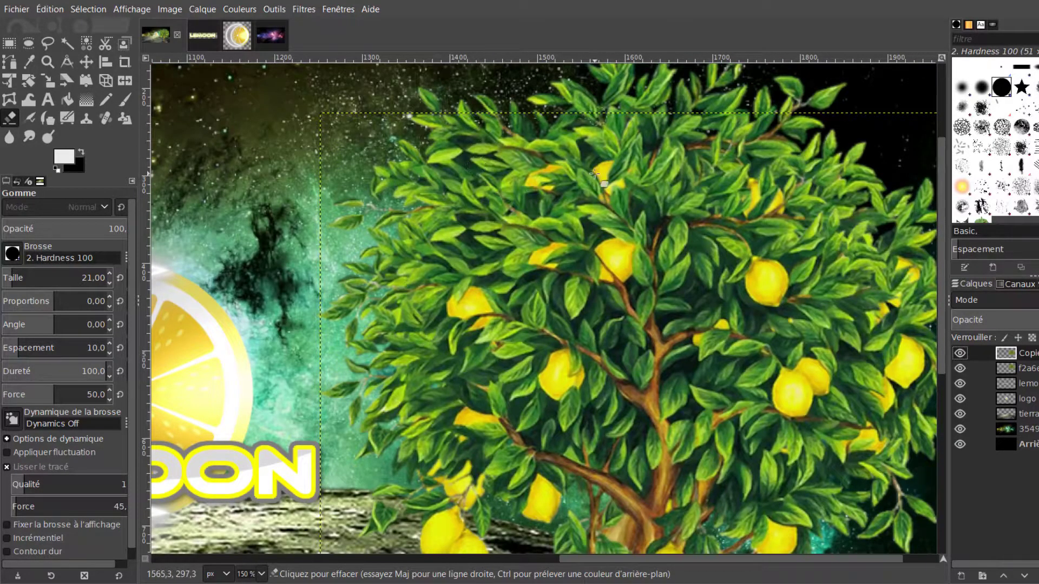
scroll(727, 309, down, 3)
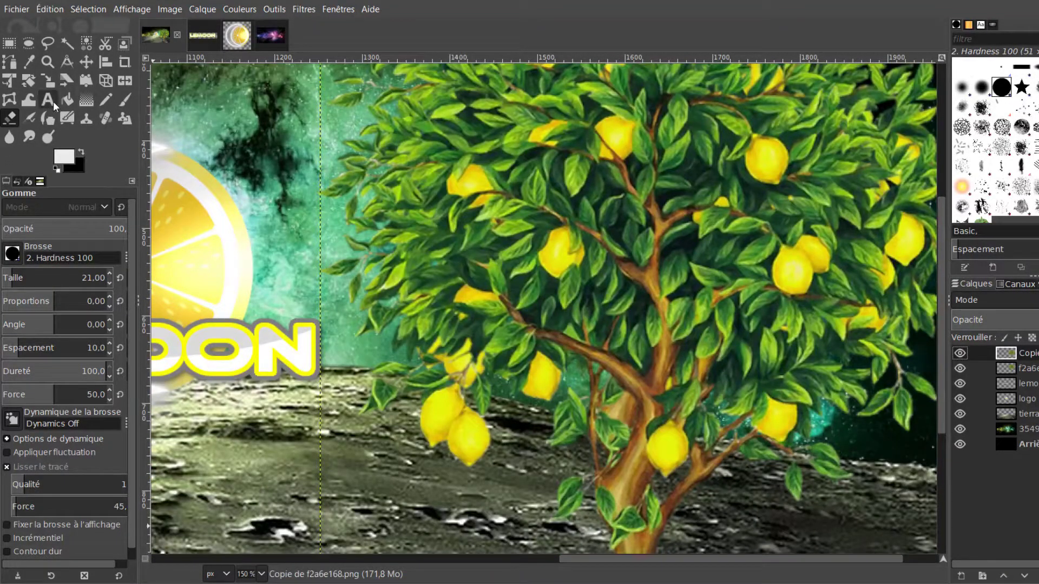
click(47, 62)
double_click(652, 215)
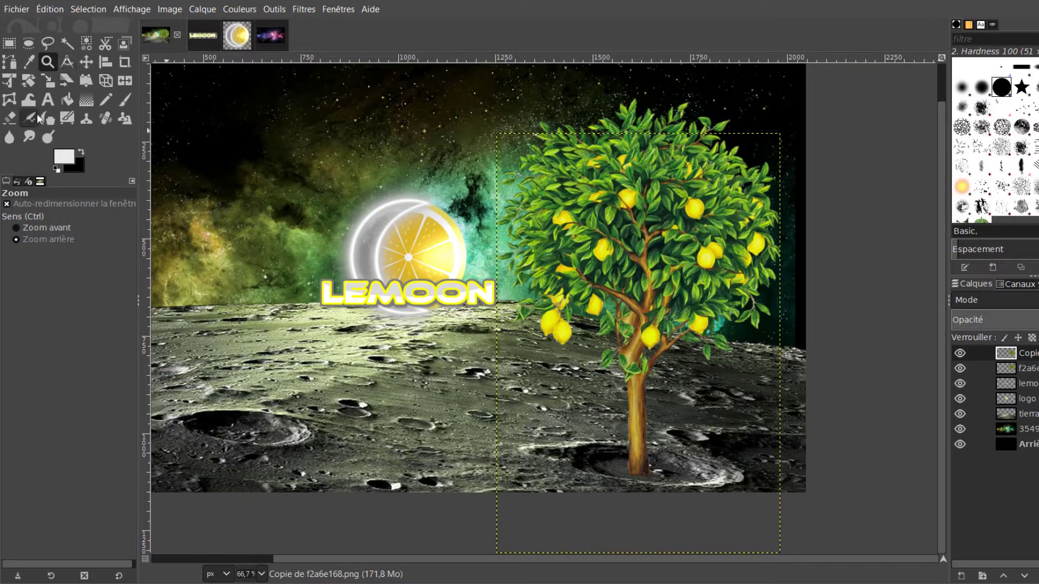
Step: Erase the doubled leaves on the tree's right with a size-283 eraser, then reset the size to 27
click(10, 118)
drag(29, 277, 51, 278)
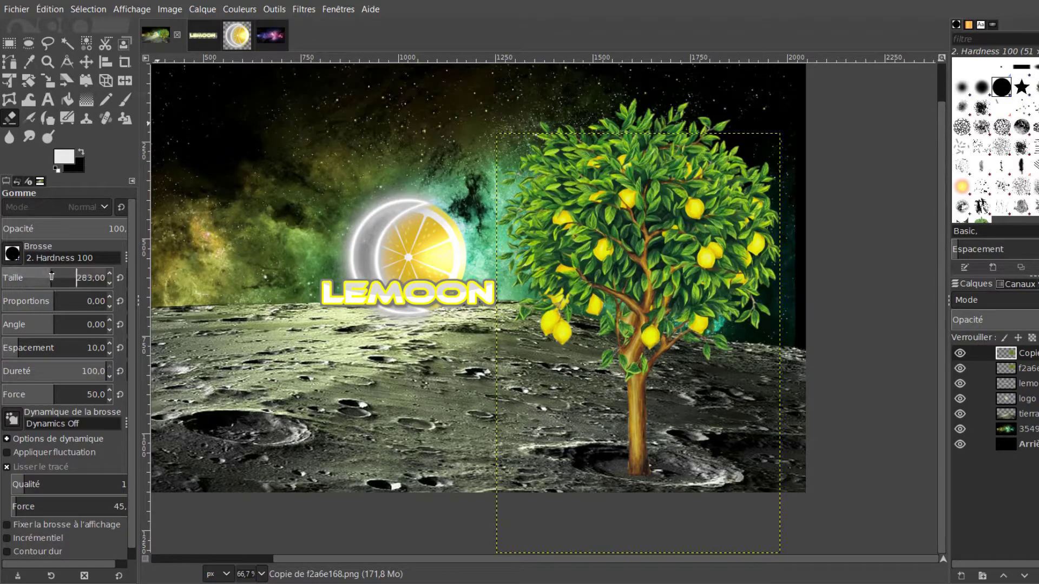
mouse_move(535, 223)
mouse_down()
mouse_move(768, 294)
mouse_move(564, 341)
mouse_move(737, 308)
mouse_move(711, 340)
mouse_up()
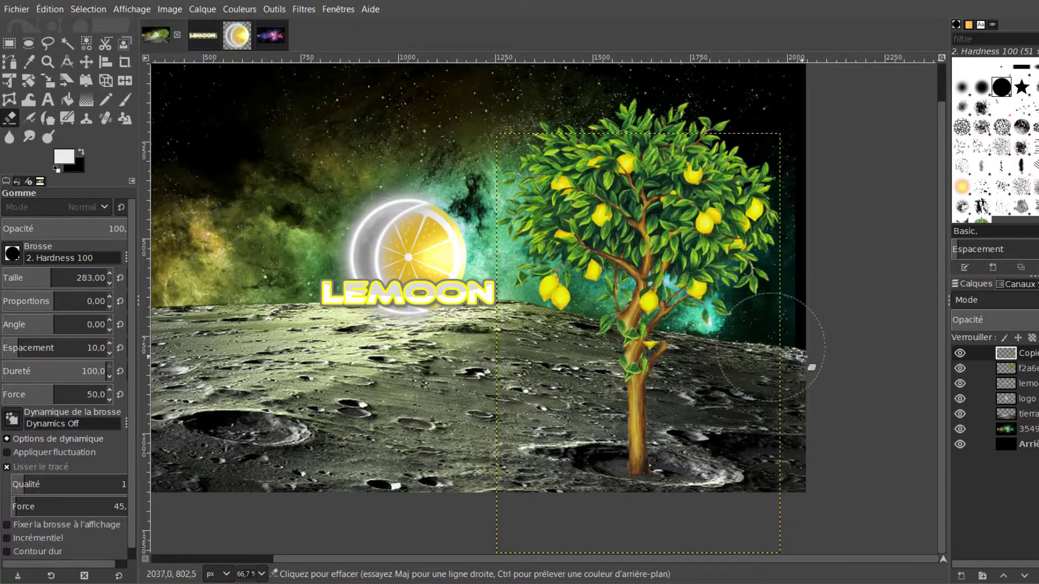
triple_click(92, 278)
text(27)
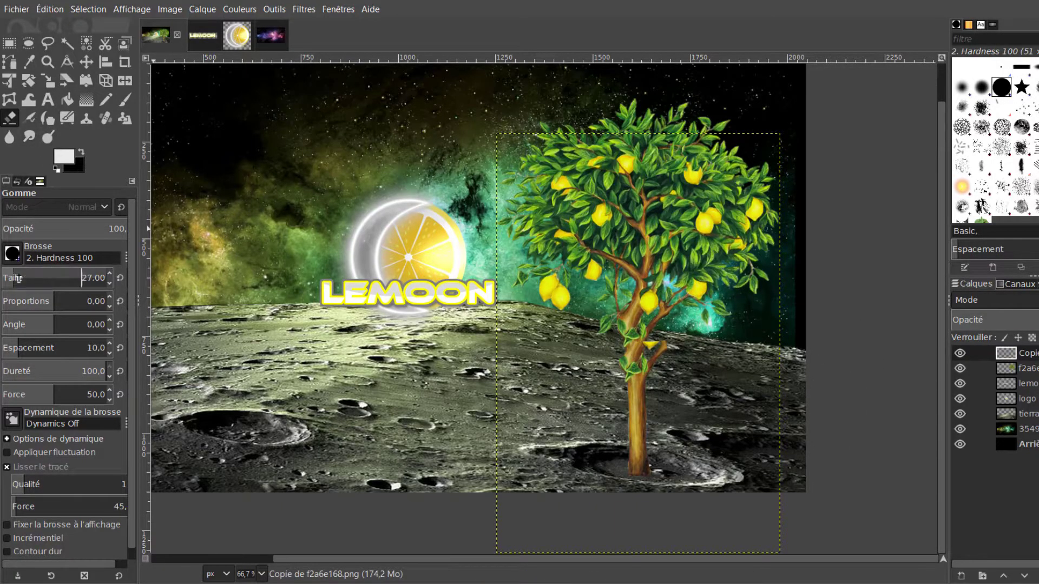
key(Return)
click(49, 68)
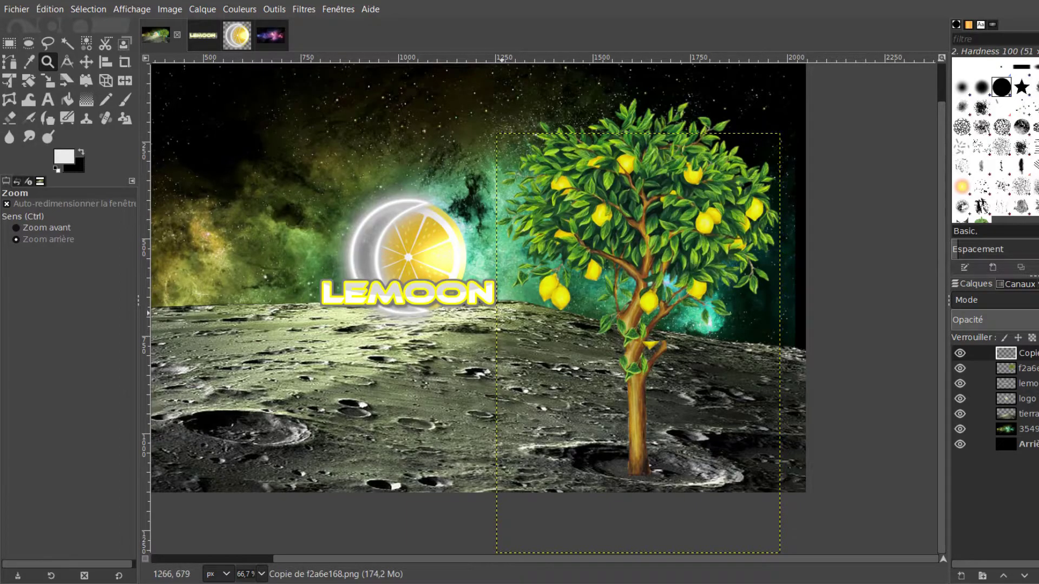
click(721, 311)
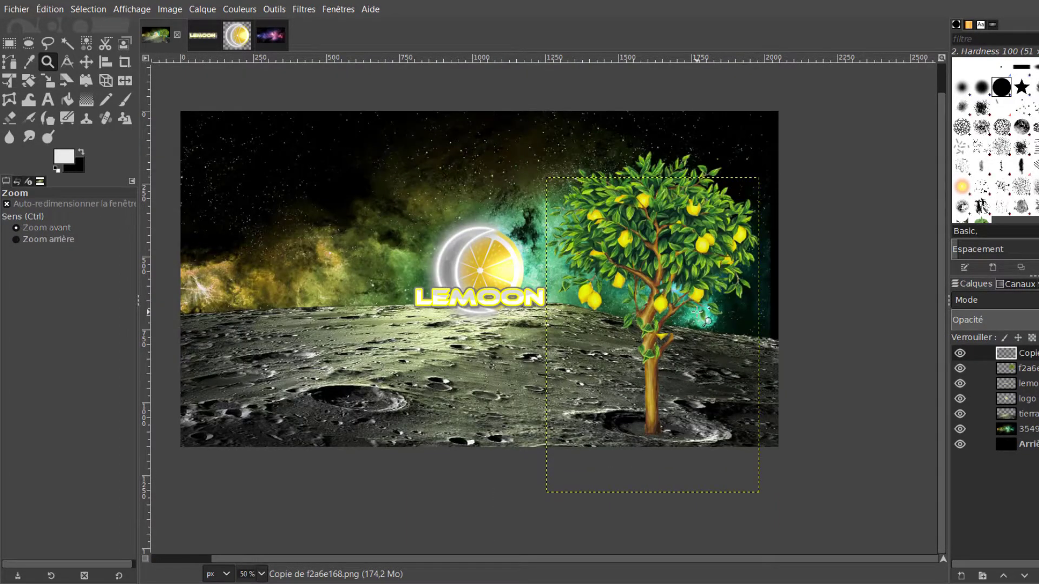
Step: Zoom to 200% on the trunk and erase the leftover lemon fragment and branch stub
click(697, 312)
click(697, 312)
key(ctrl)
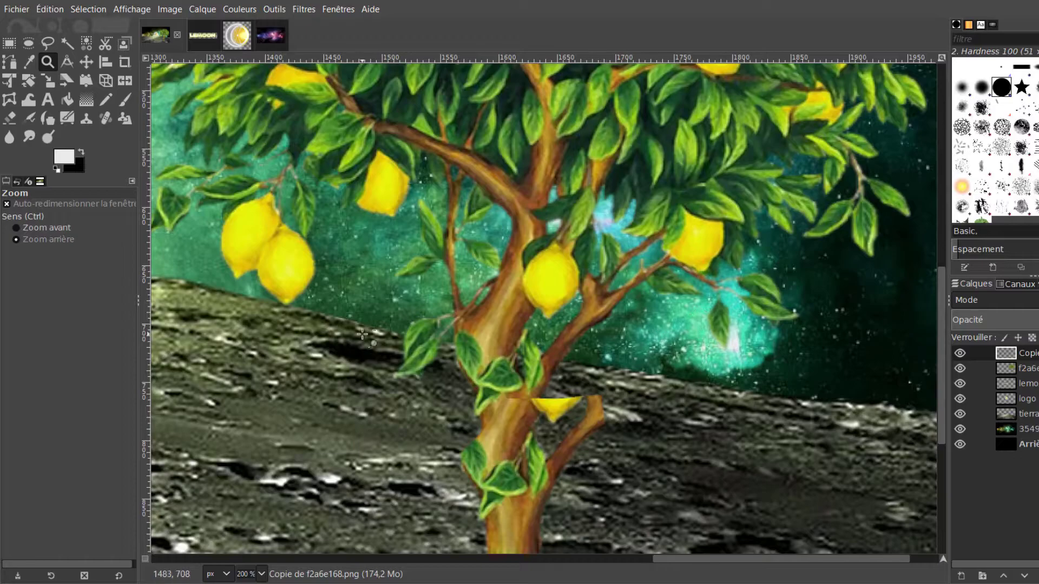
click(9, 118)
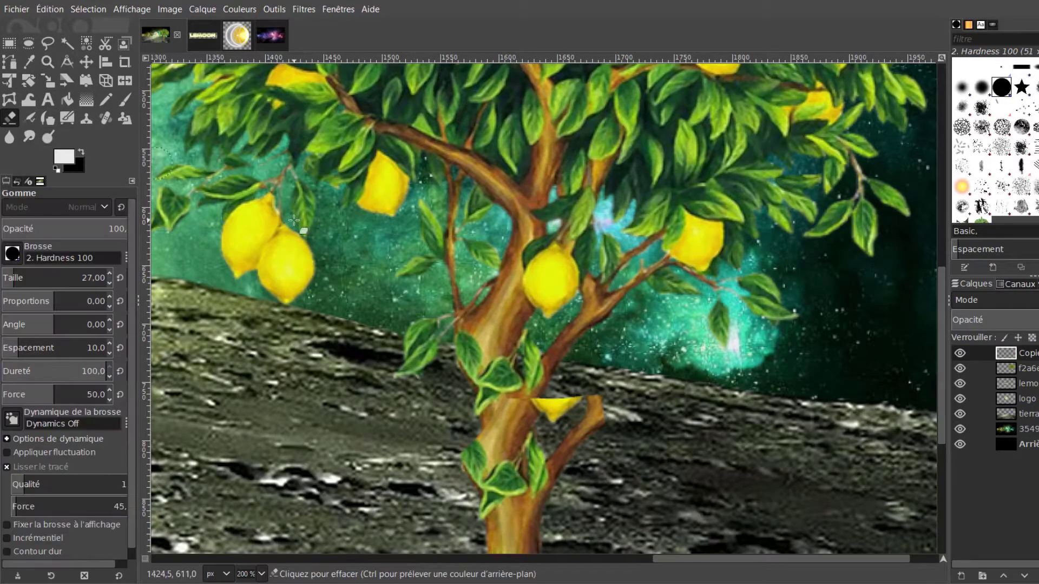
scroll(560, 277, down, 4)
scroll(560, 277, up, 2)
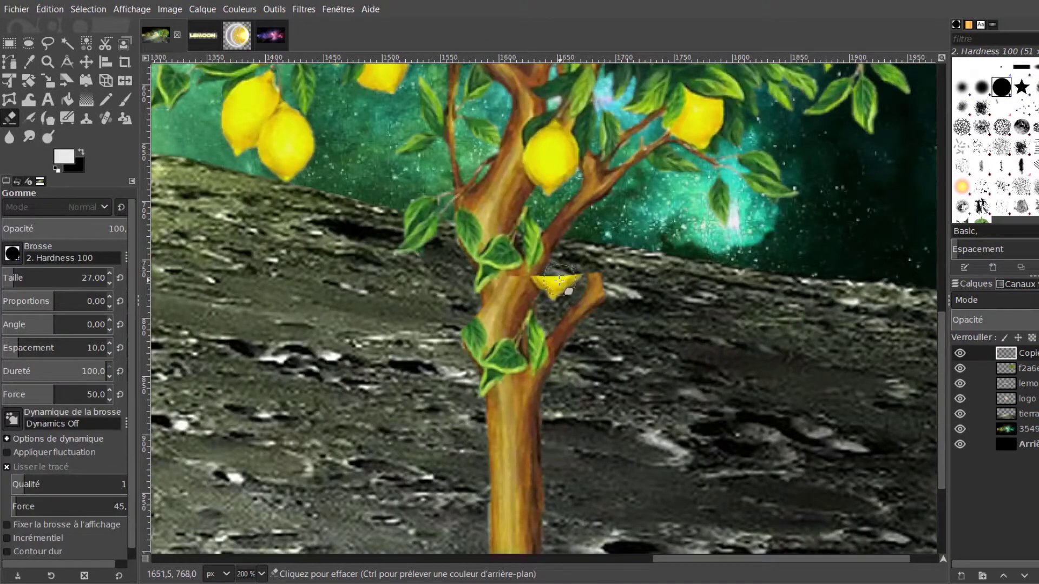
mouse_move(558, 280)
mouse_down()
mouse_move(556, 376)
mouse_move(519, 284)
mouse_move(472, 386)
mouse_move(516, 339)
mouse_move(517, 318)
mouse_move(519, 375)
mouse_up()
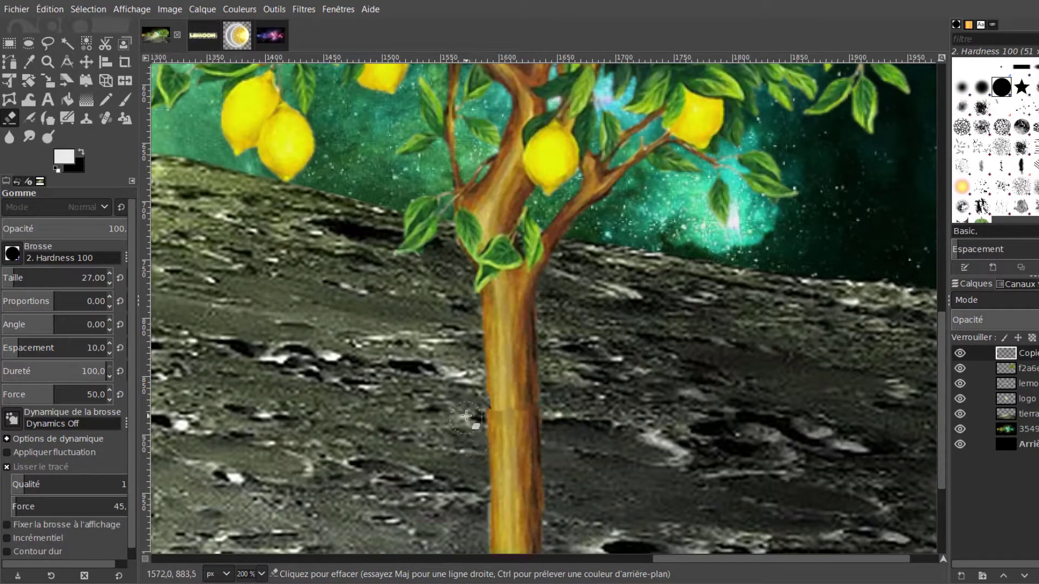
scroll(450, 384, down, 3)
scroll(411, 363, down, 1)
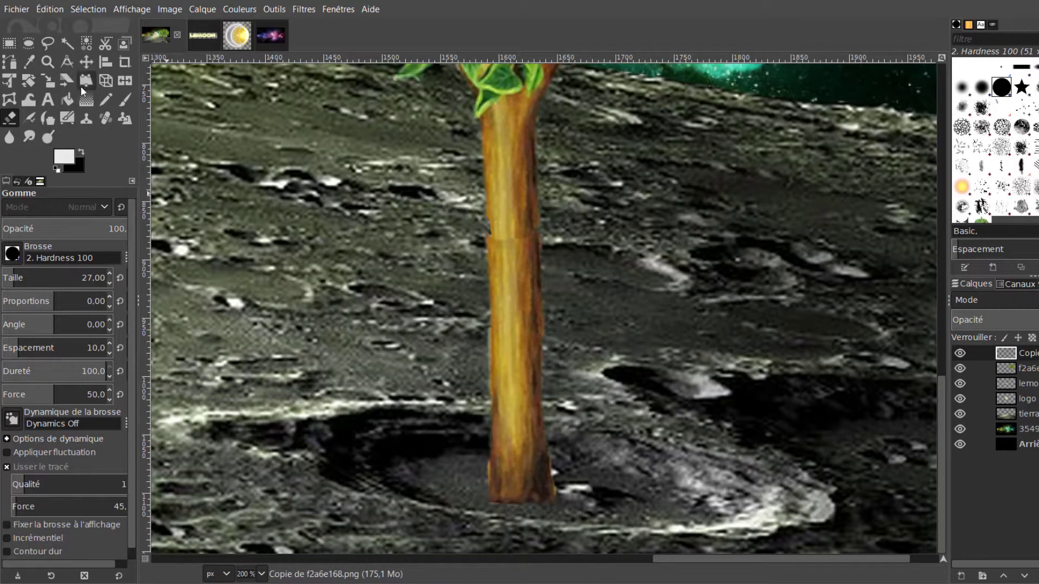
Step: Raise the original tree layer about 17 px and clean stray pixels along the trunk's right edge
click(86, 61)
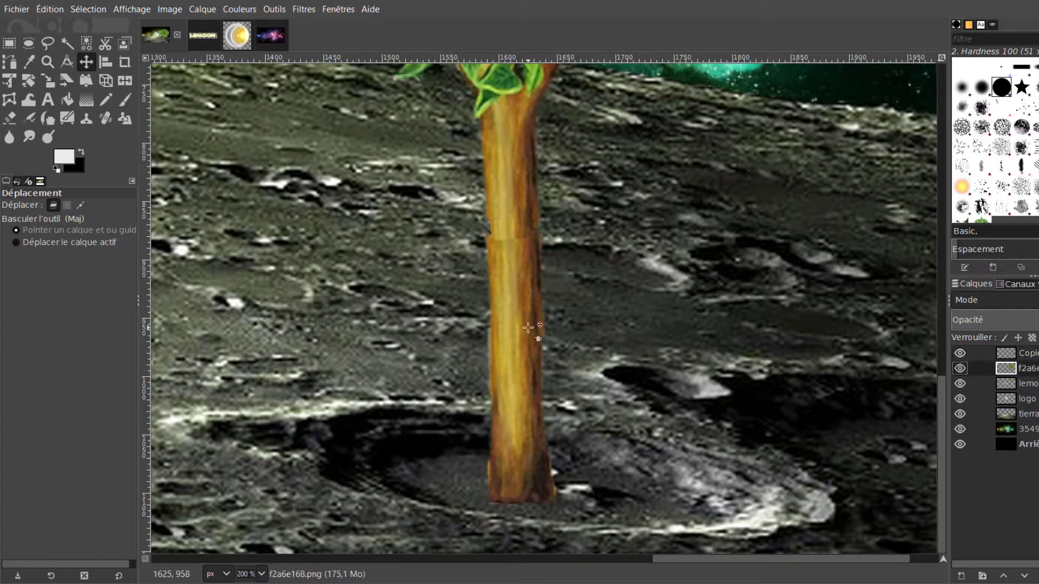
drag(498, 354, 504, 267)
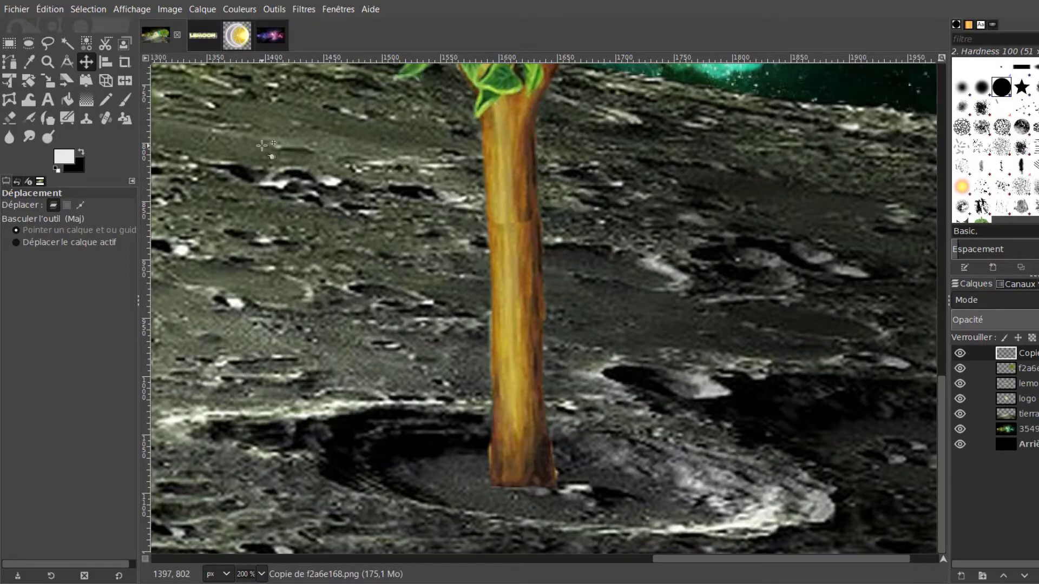
click(9, 118)
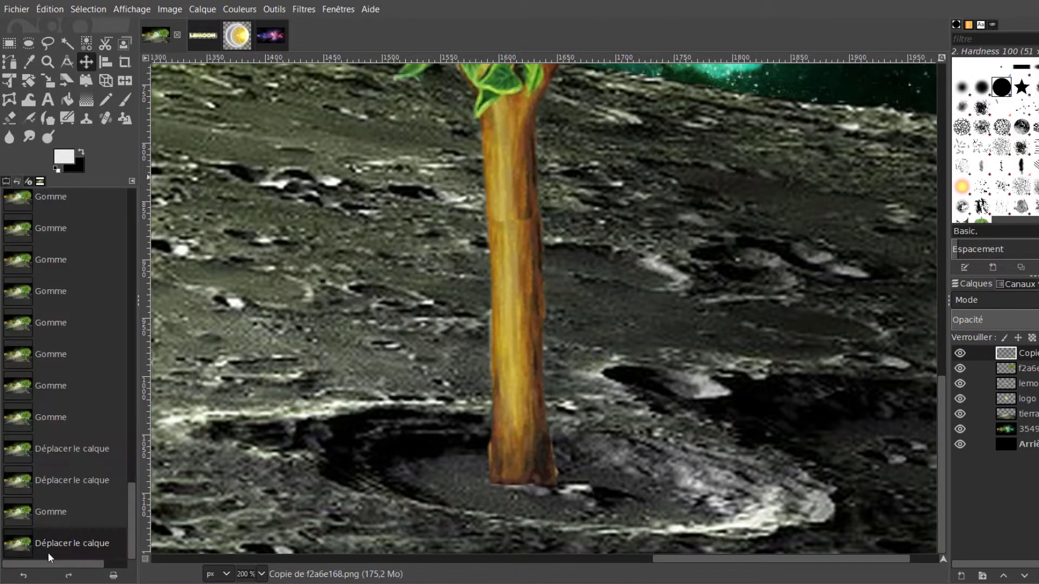
click(9, 118)
drag(530, 197, 537, 210)
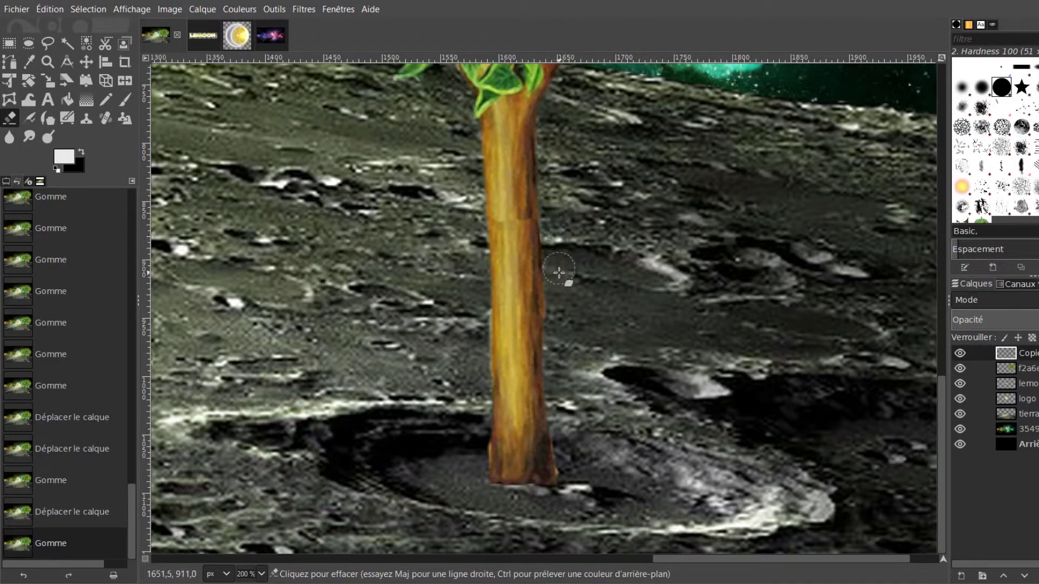
drag(557, 278, 562, 336)
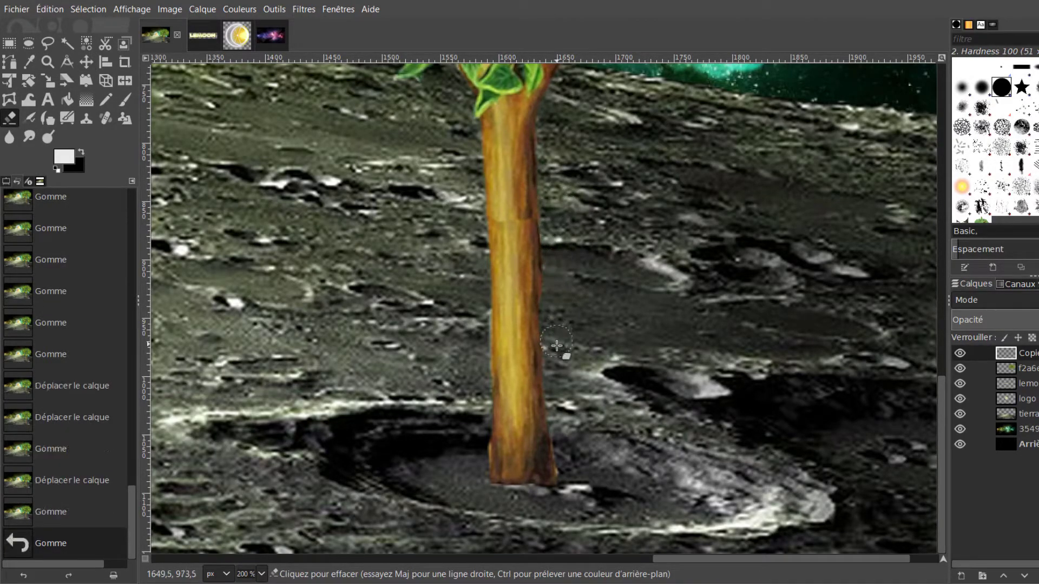
click(23, 575)
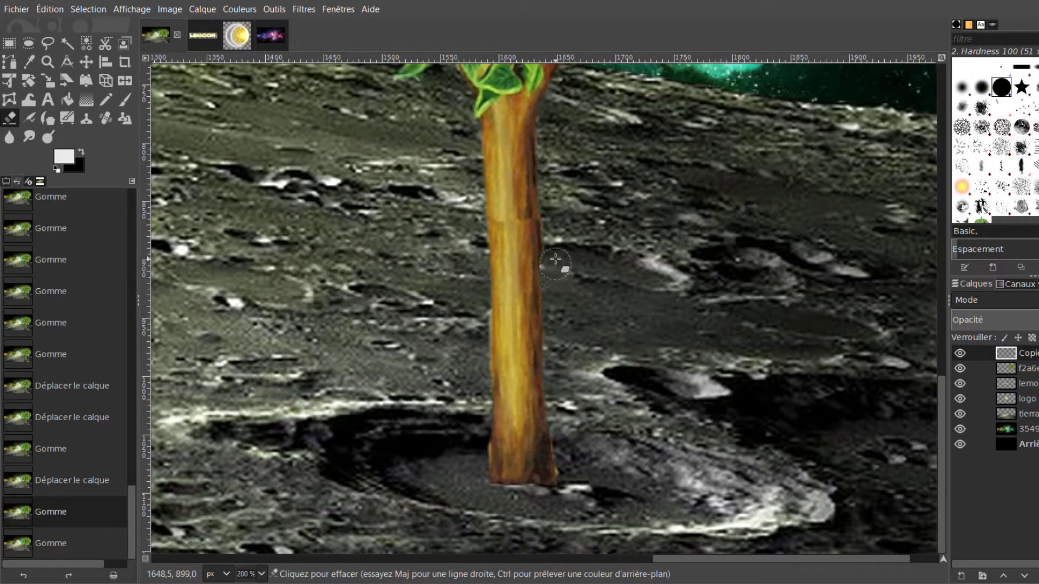
drag(556, 260, 553, 182)
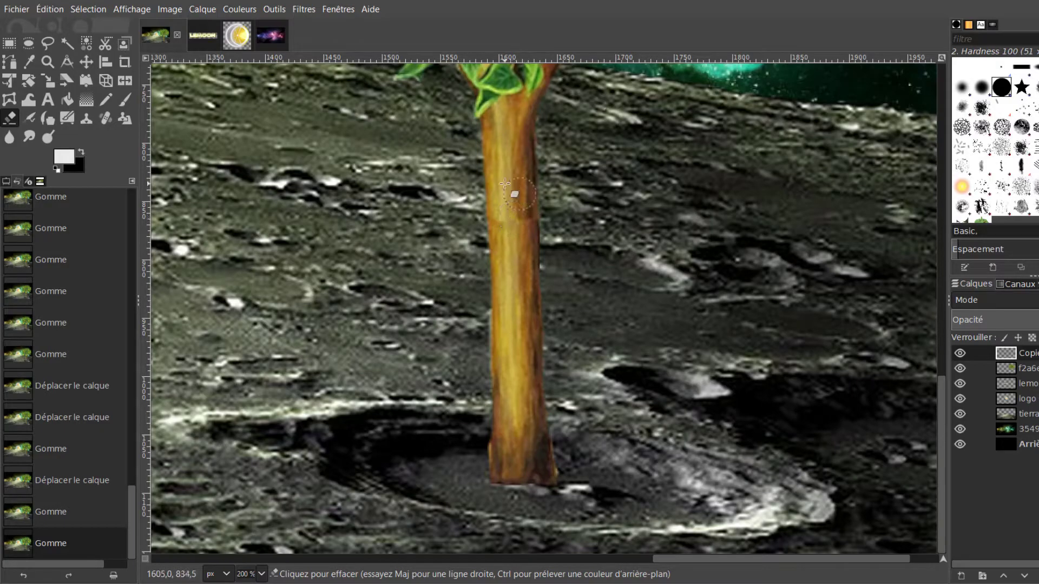
key(z)
key(minus)
key(minus)
key(minus)
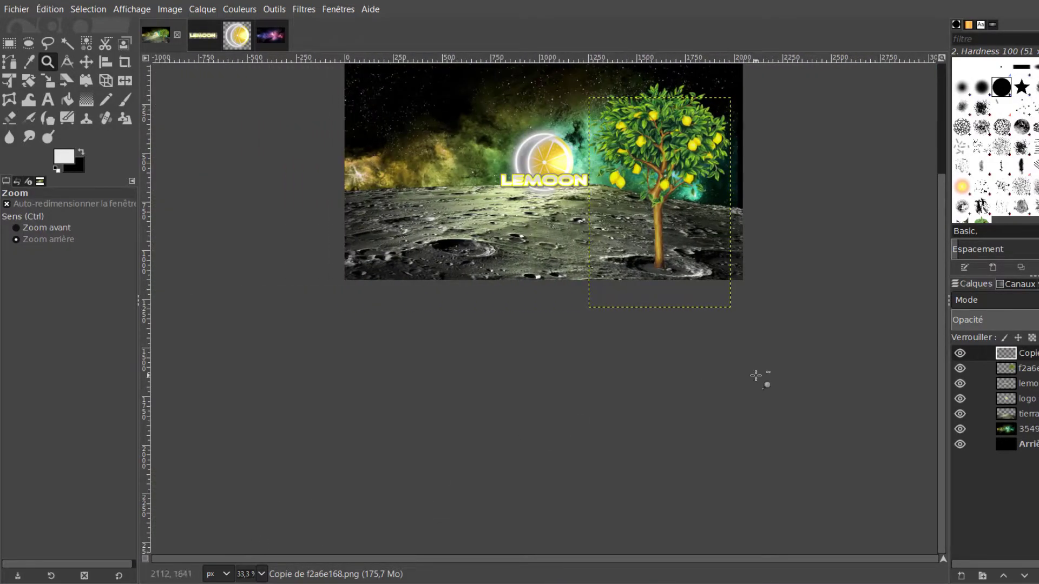
Step: Move the tree copy layer below the f2a6e168.png layer in the Layers panel
drag(939, 367, 943, 330)
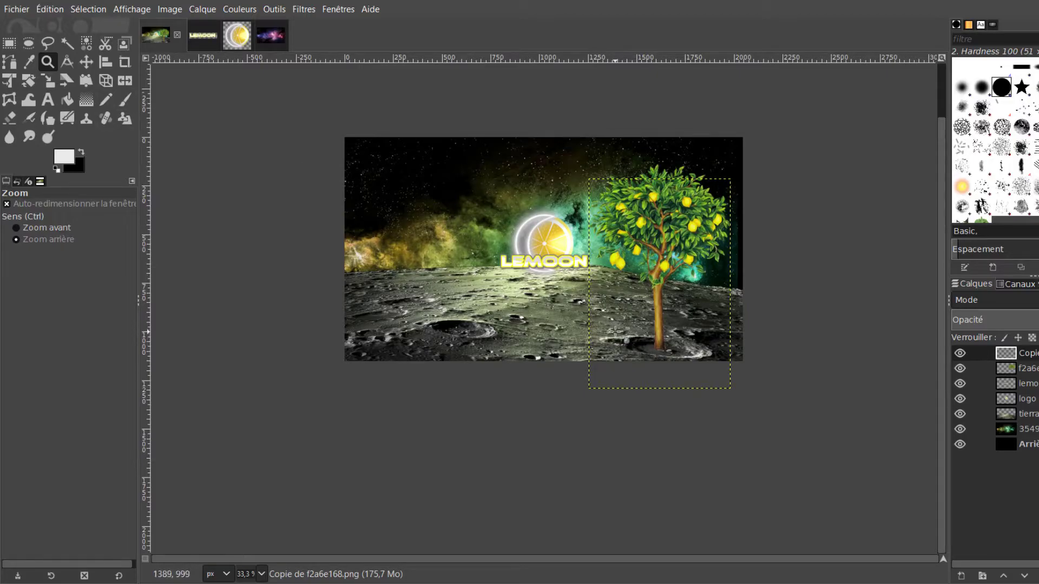
key(ctrl)
scroll(680, 278, up, 1)
scroll(676, 284, up, 2)
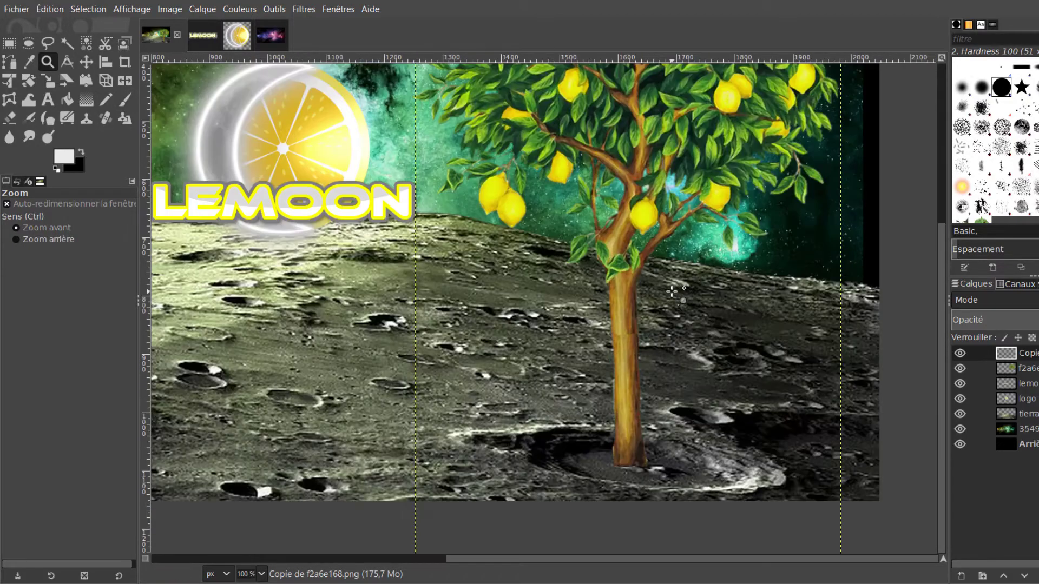
scroll(670, 292, up, 1)
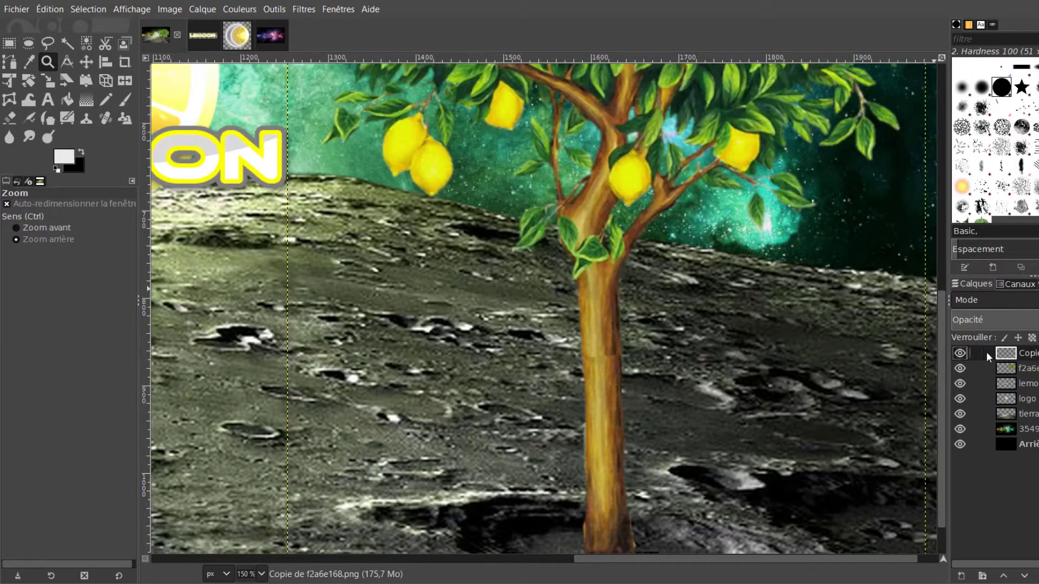
drag(986, 352, 989, 375)
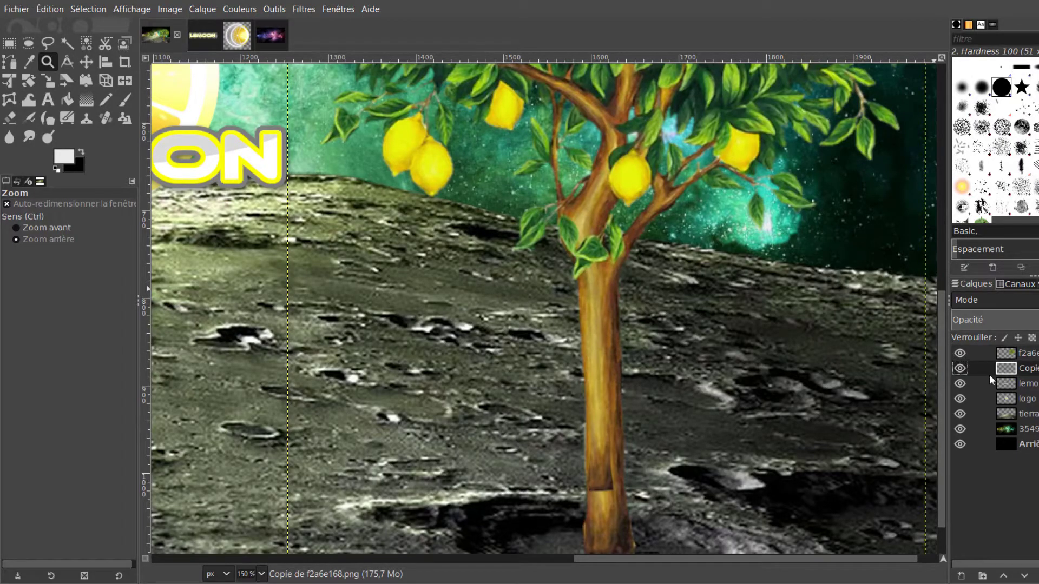
scroll(763, 399, down, 2)
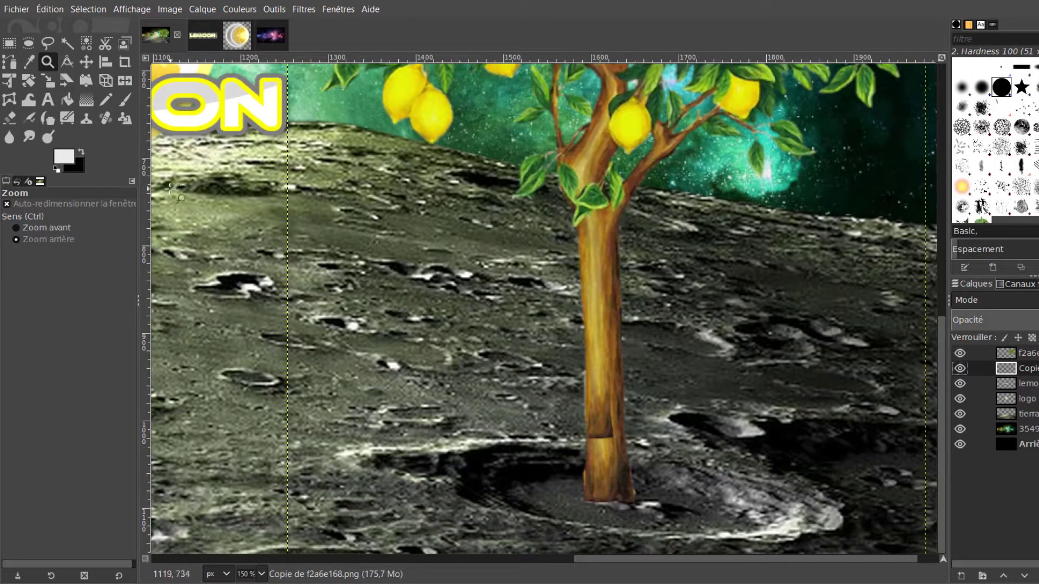
Step: Erase the visible seam across the trunk on the f2a6e168.png layer
key(shift+e)
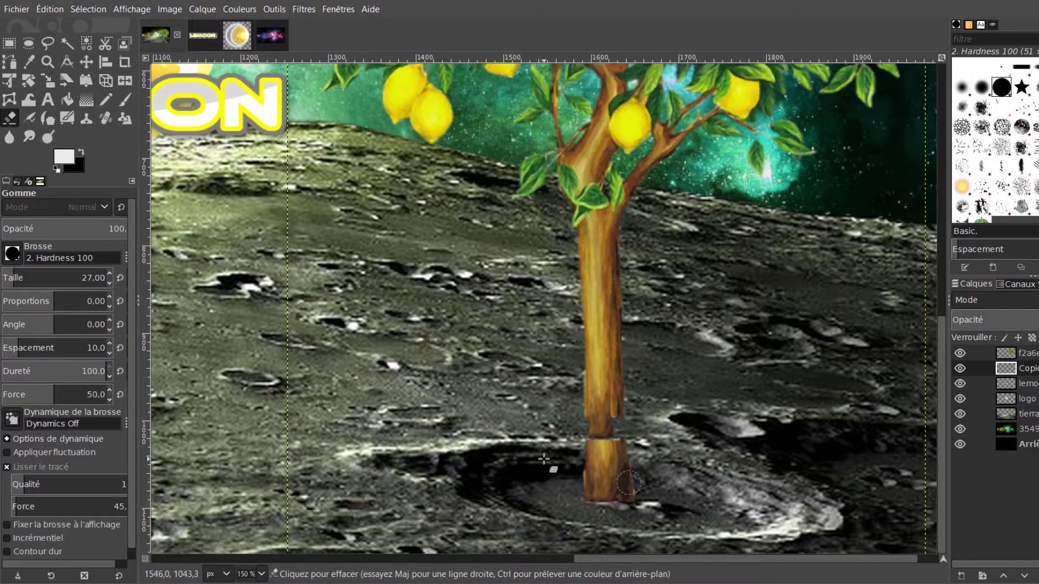
click(17, 181)
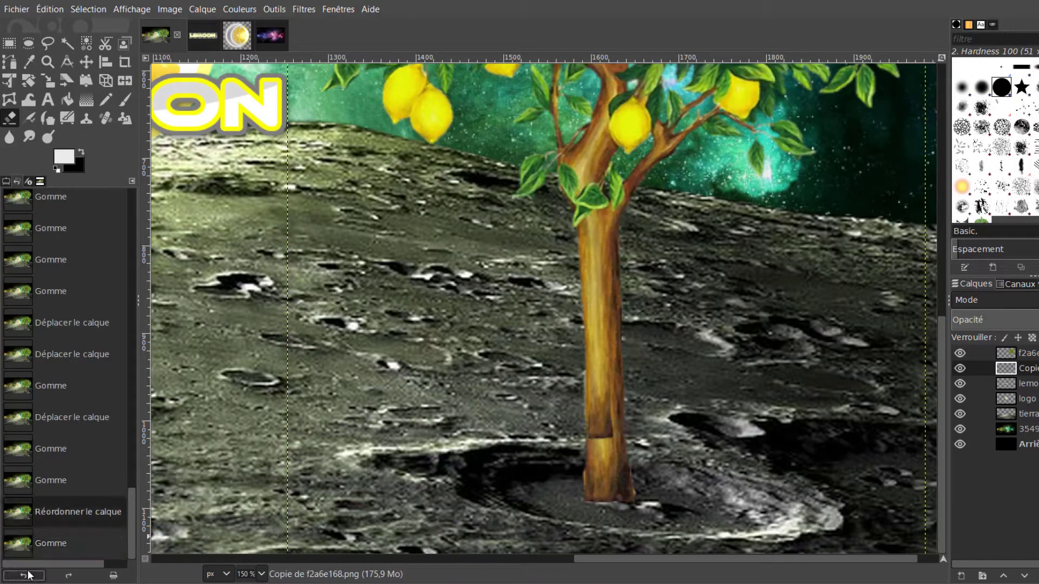
click(1022, 352)
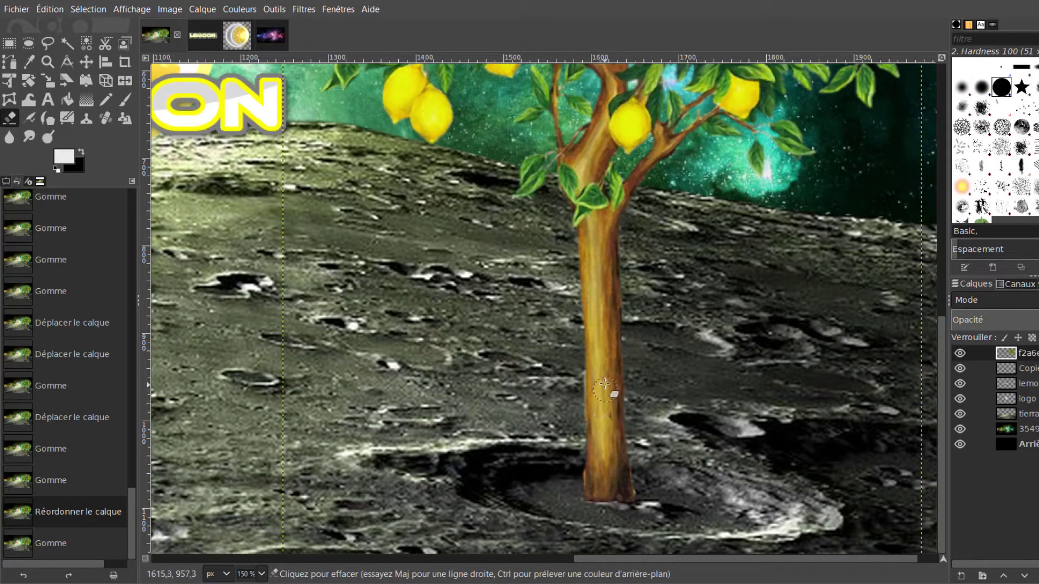
drag(592, 419, 608, 441)
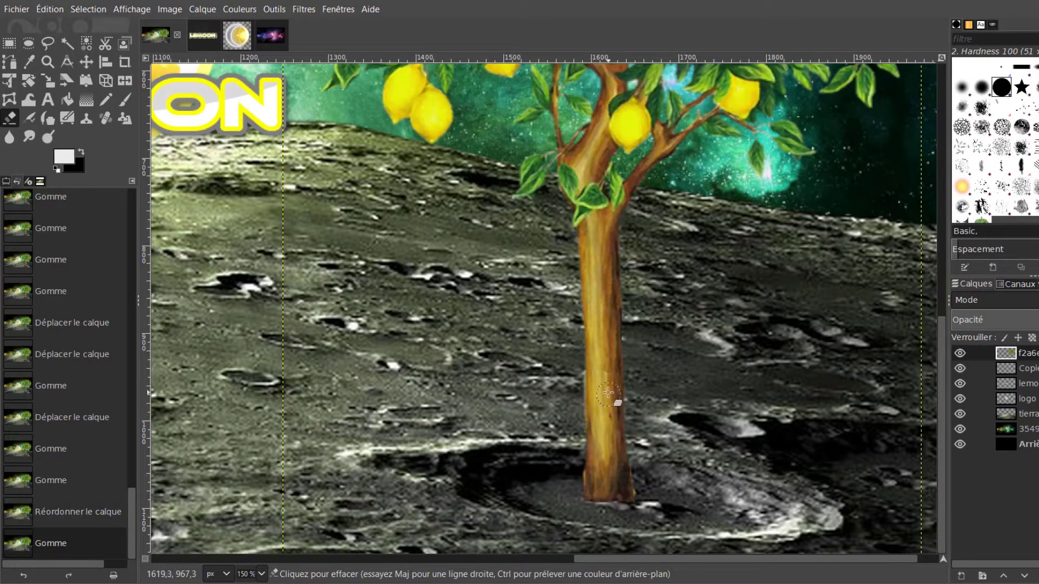
drag(609, 397, 609, 392)
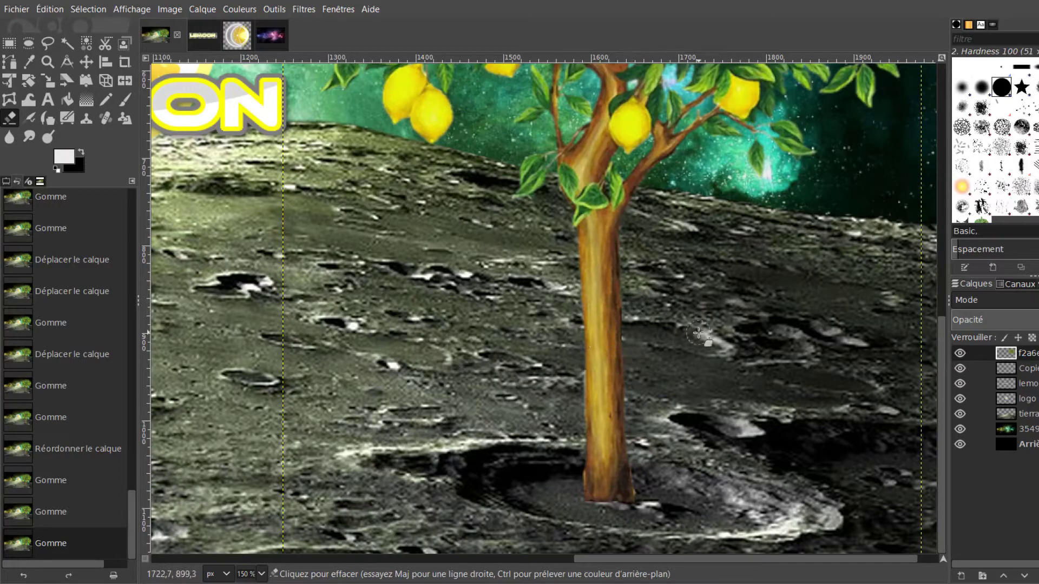
click(48, 61)
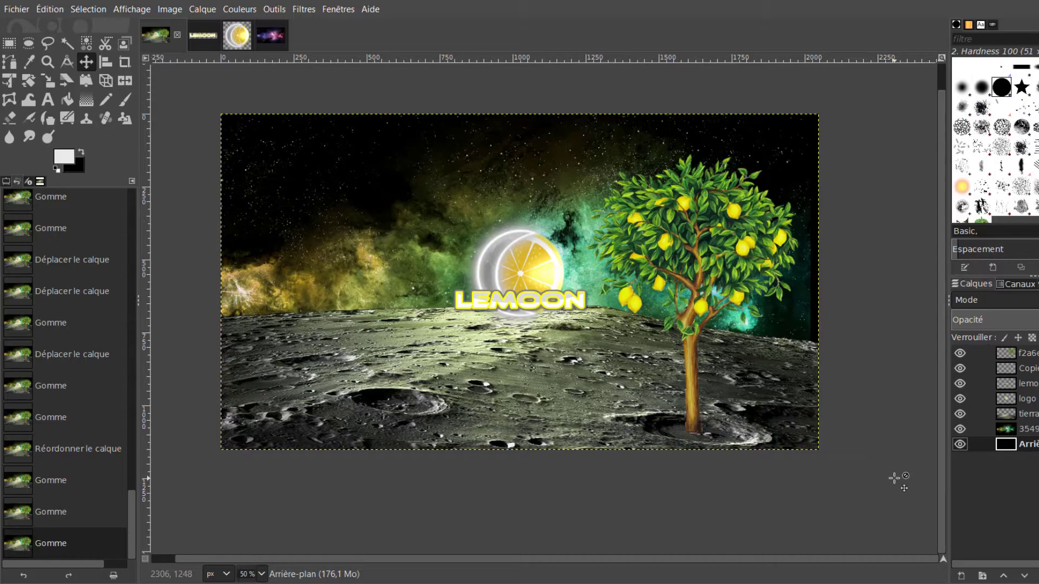
Step: Merge the top tree layer down into the copy and move the tree left of the LEMOON logo
click(996, 355)
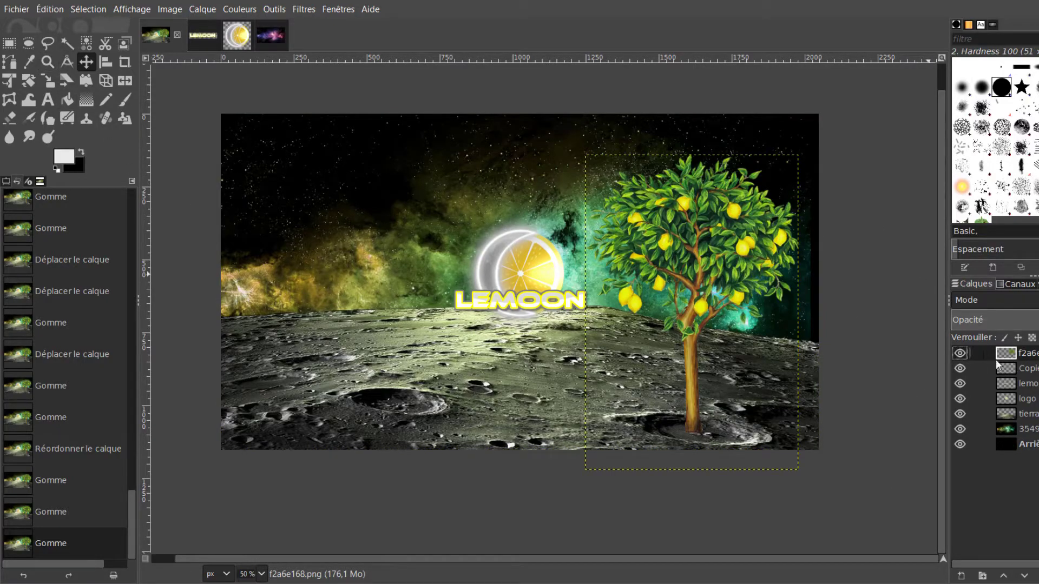
key(ctrl+m)
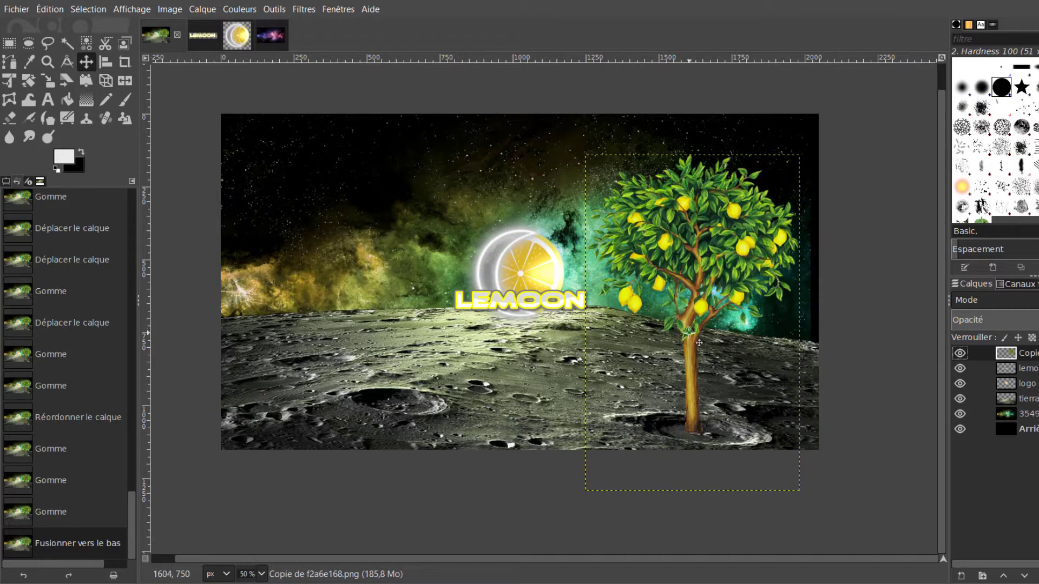
drag(699, 343, 706, 346)
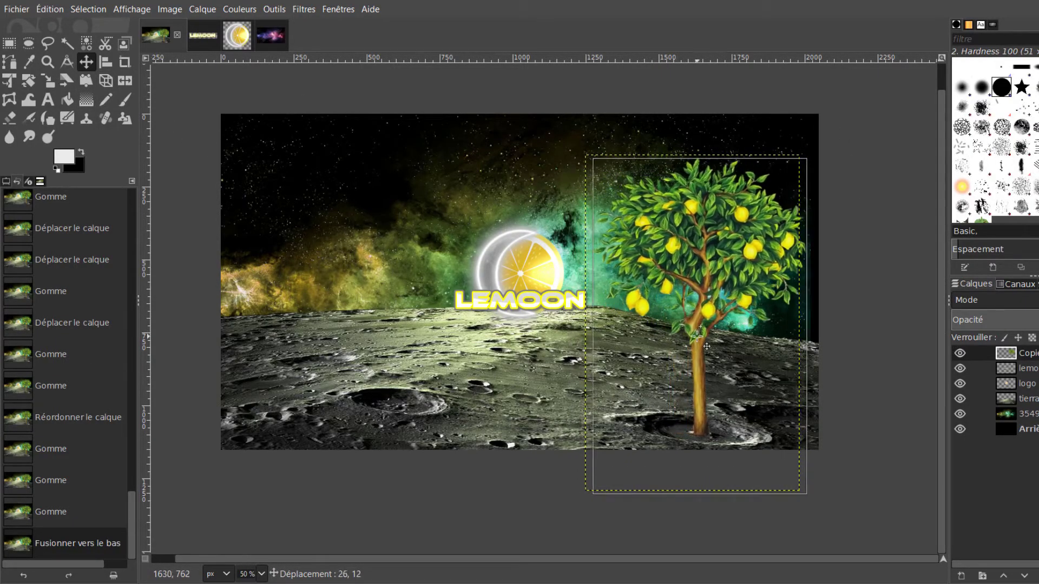
drag(707, 346, 401, 318)
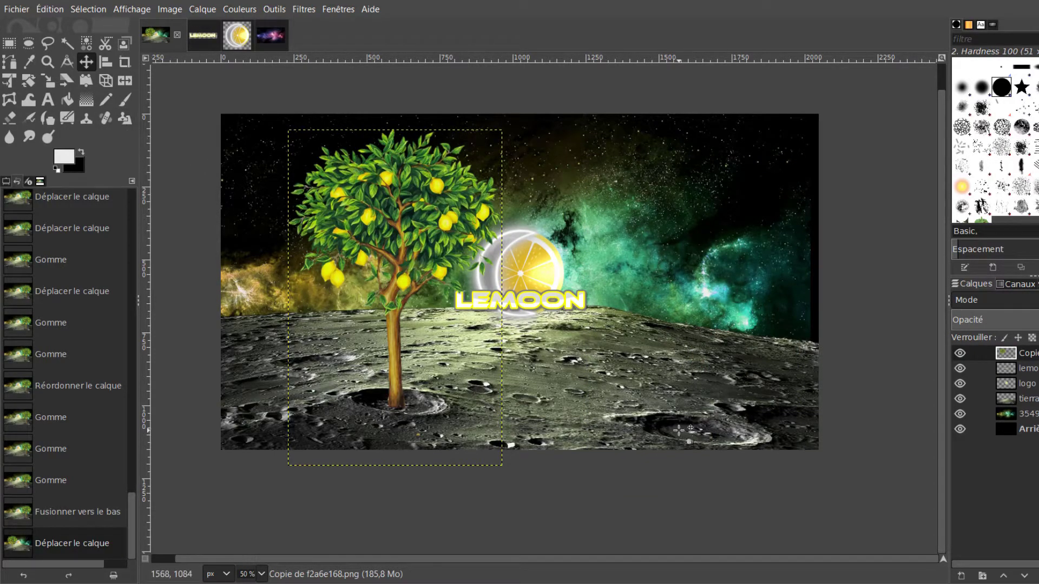
Step: Start shrinking the merged lemon tree from its top-left corner toward 620 × 974 px
click(48, 80)
click(357, 195)
drag(292, 140, 327, 181)
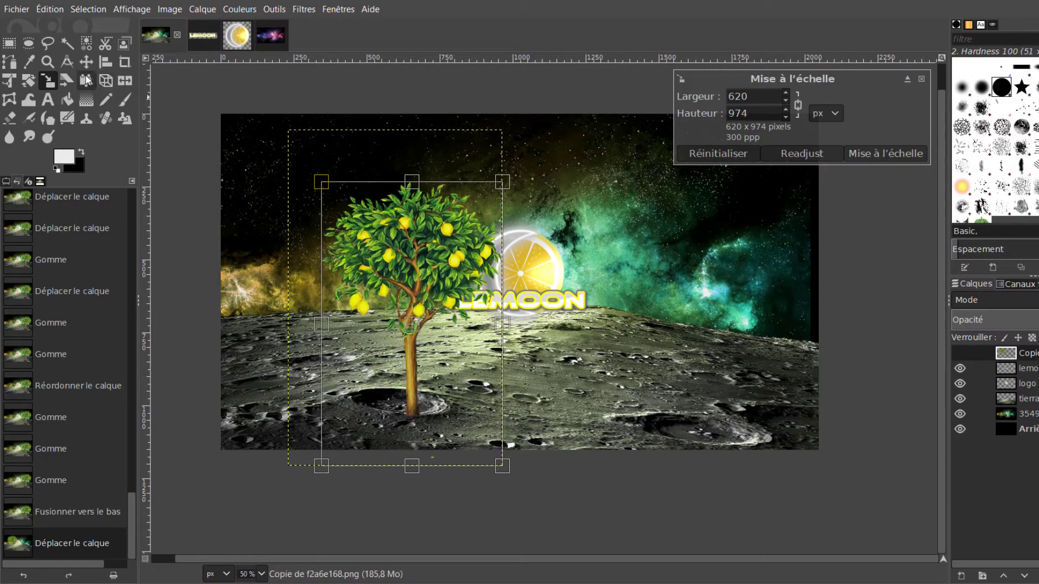
Step: Apply the 620 × 974 px size and shift the tree up and left until its base sits in the crater
key(m)
drag(419, 288, 402, 279)
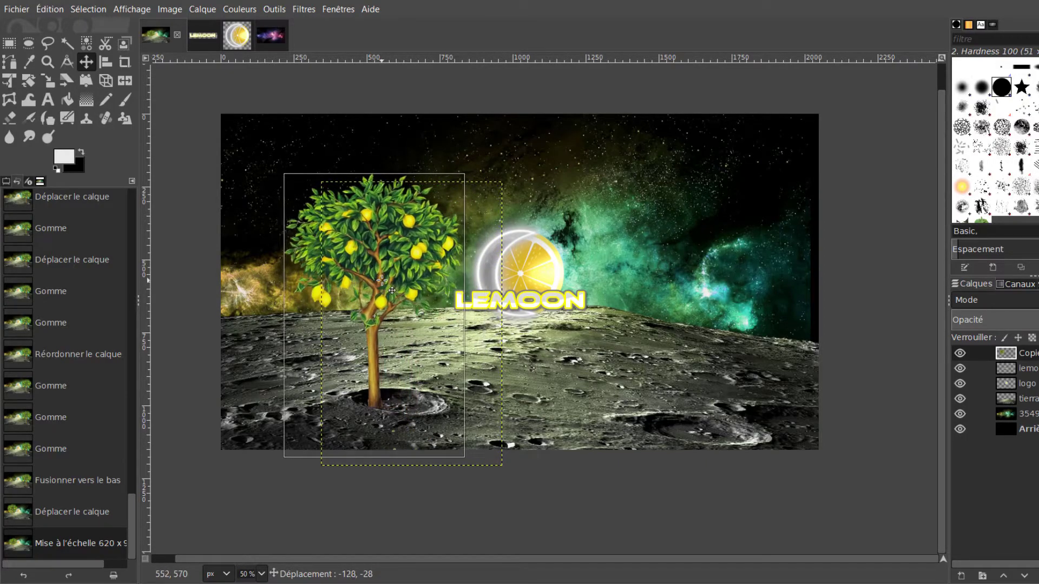
drag(402, 280, 345, 267)
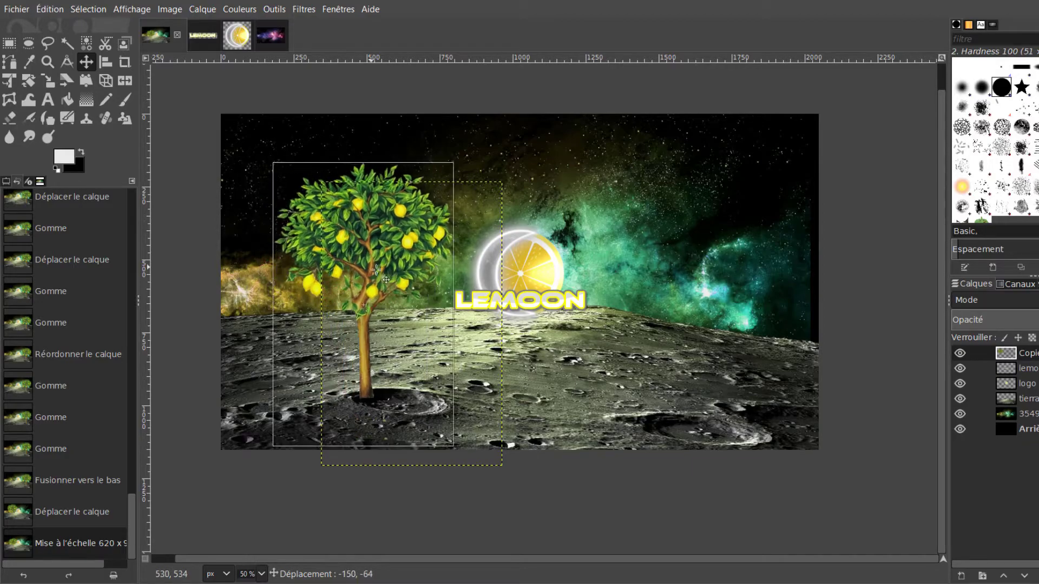
mouse_move(345, 267)
mouse_down()
mouse_move(415, 279)
mouse_move(299, 266)
mouse_up()
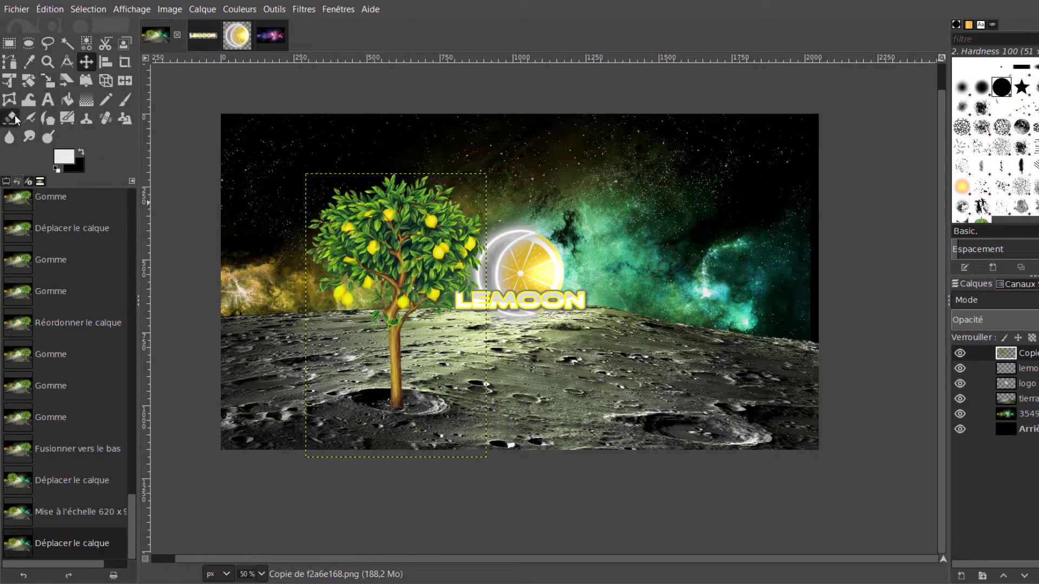
Step: Zoom in to 300% where the lemon tree's trunk meets the crater floor
click(11, 118)
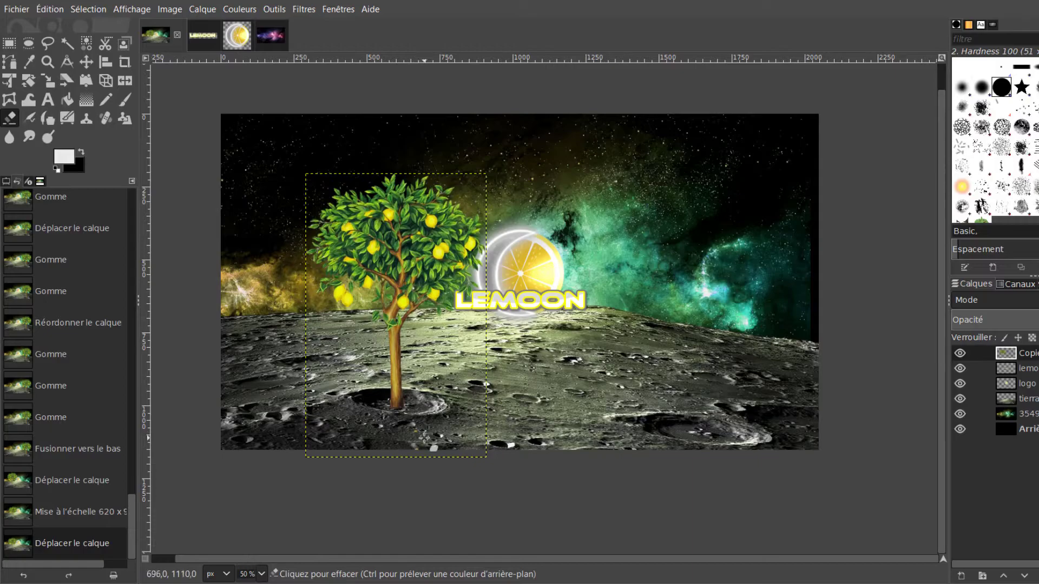
click(6, 181)
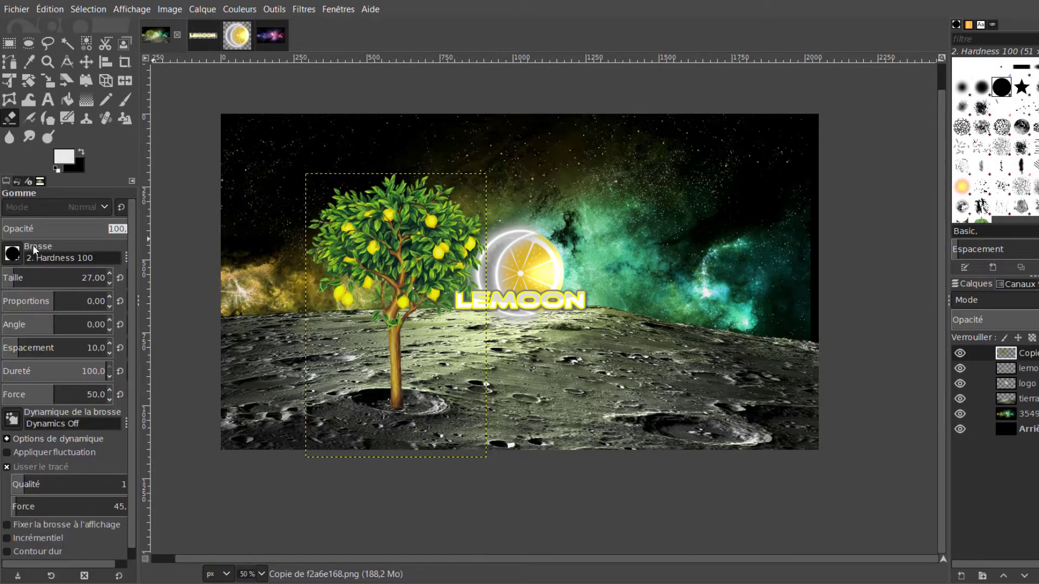
click(430, 437)
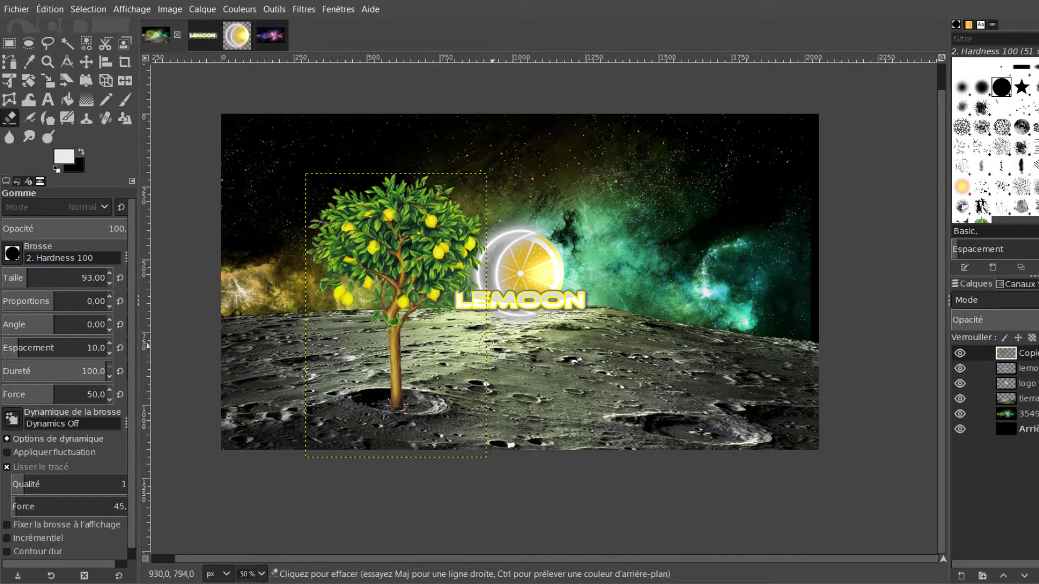
key(m)
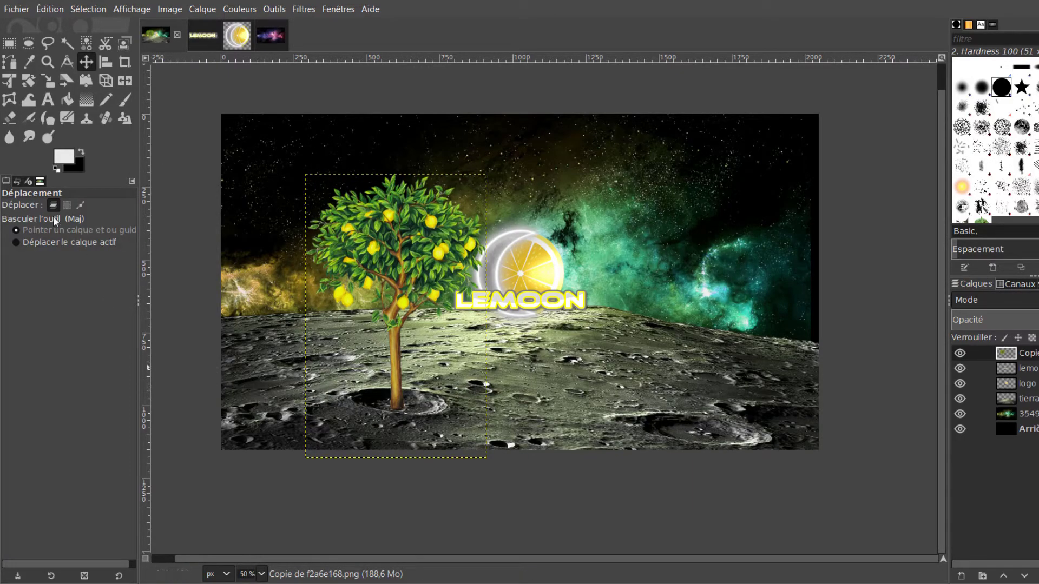
click(48, 62)
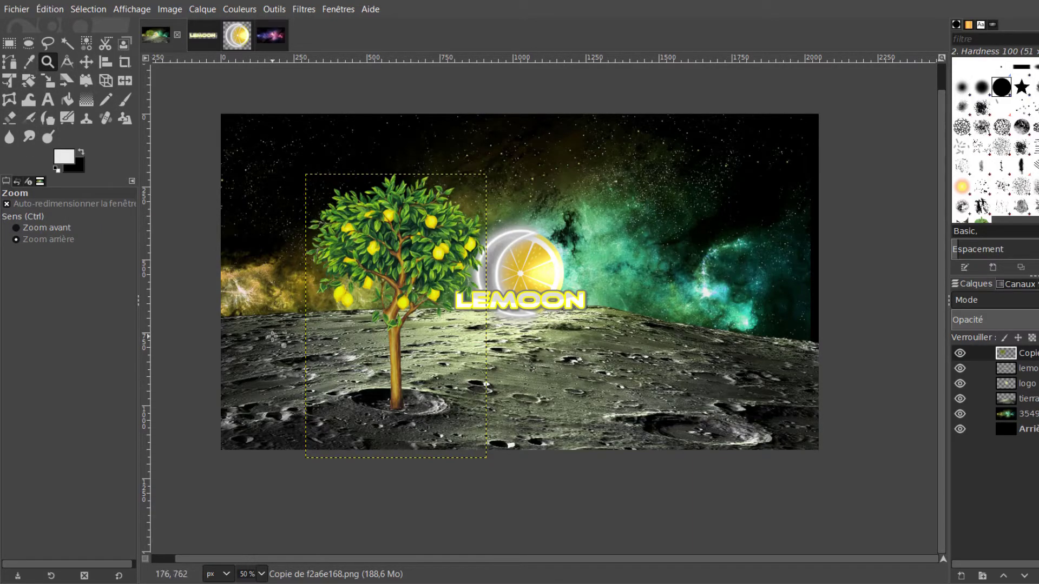
scroll(406, 410, up, 5)
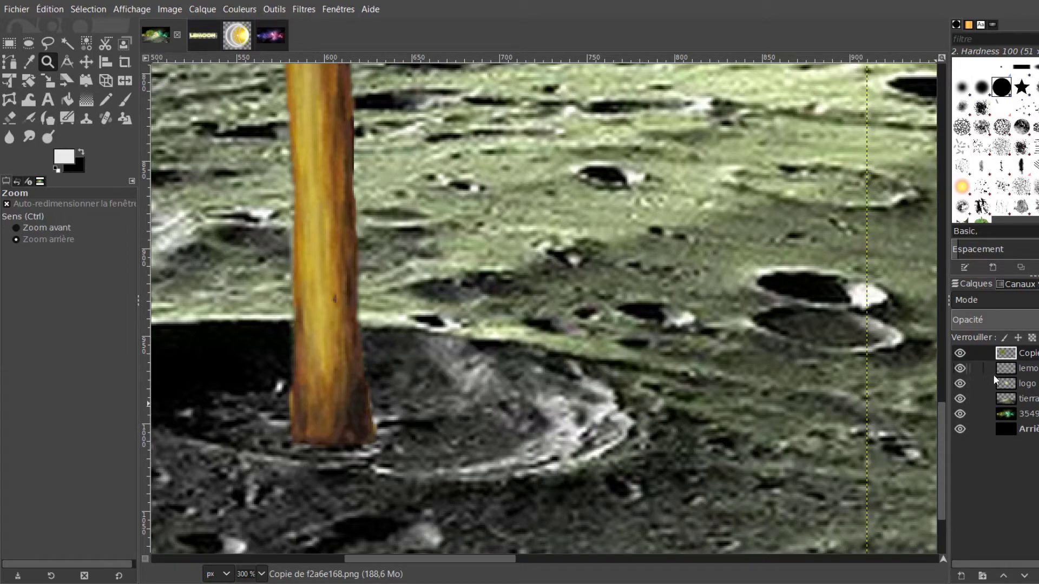
Step: Duplicate the moon surface layer, move the copy to the top, and erase it over the trunk
click(993, 403)
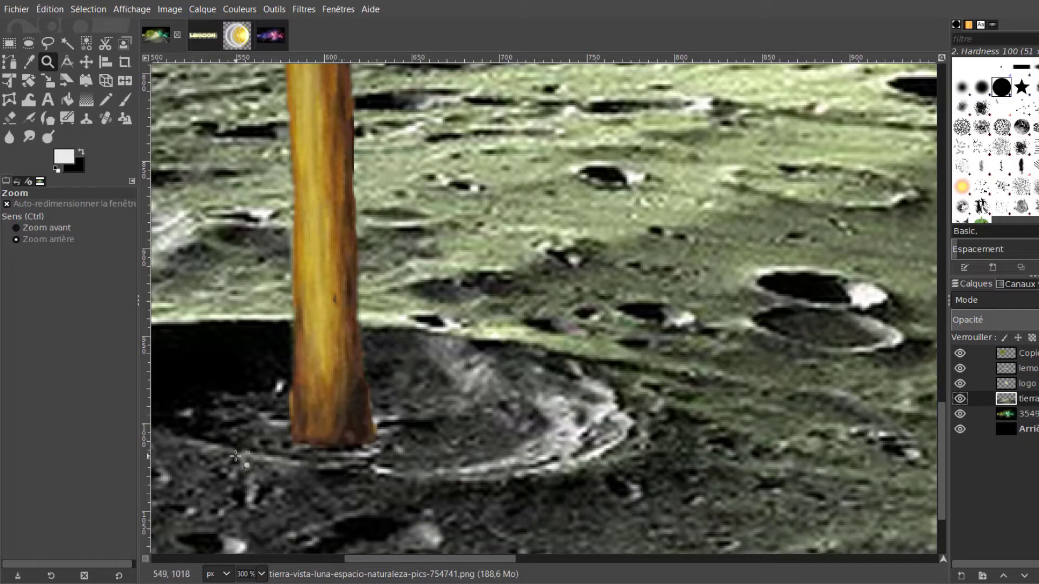
key(shift+ctrl+d)
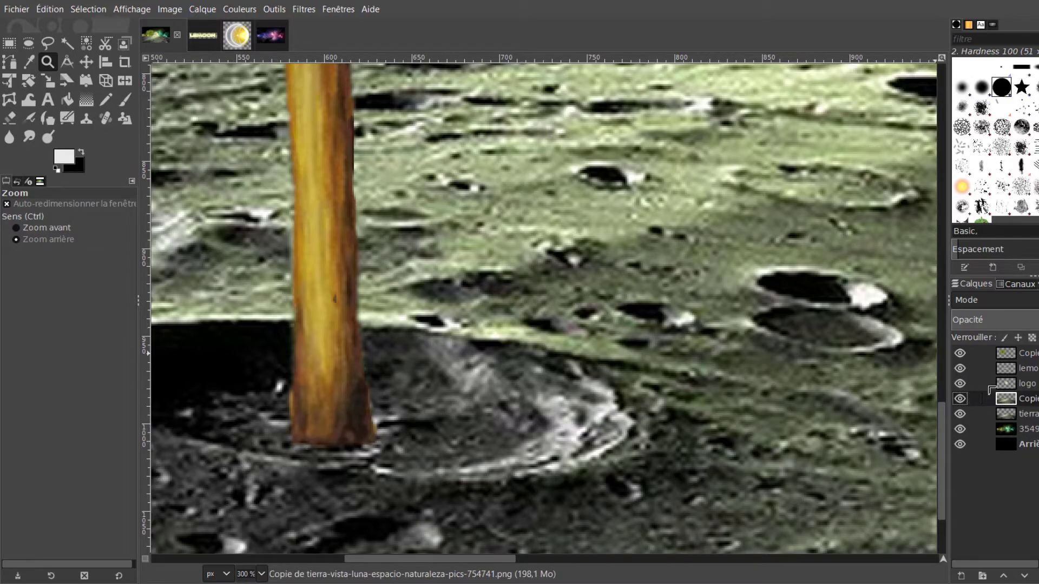
drag(991, 390, 996, 352)
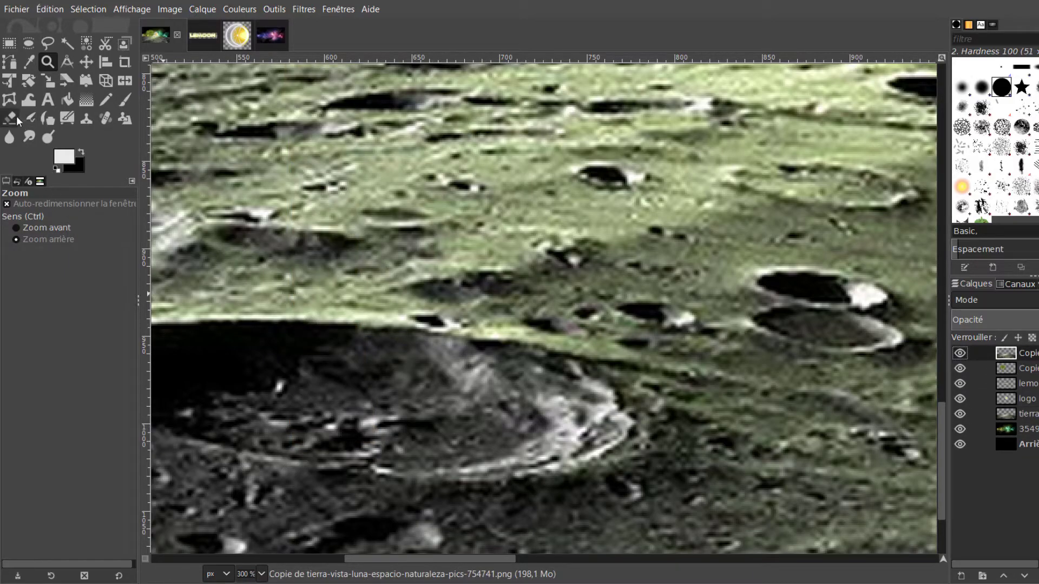
click(16, 116)
drag(324, 157, 324, 378)
Step: With a size-25 eraser, reveal the trunk's bottom in the crater, undoing two extra strokes
click(13, 274)
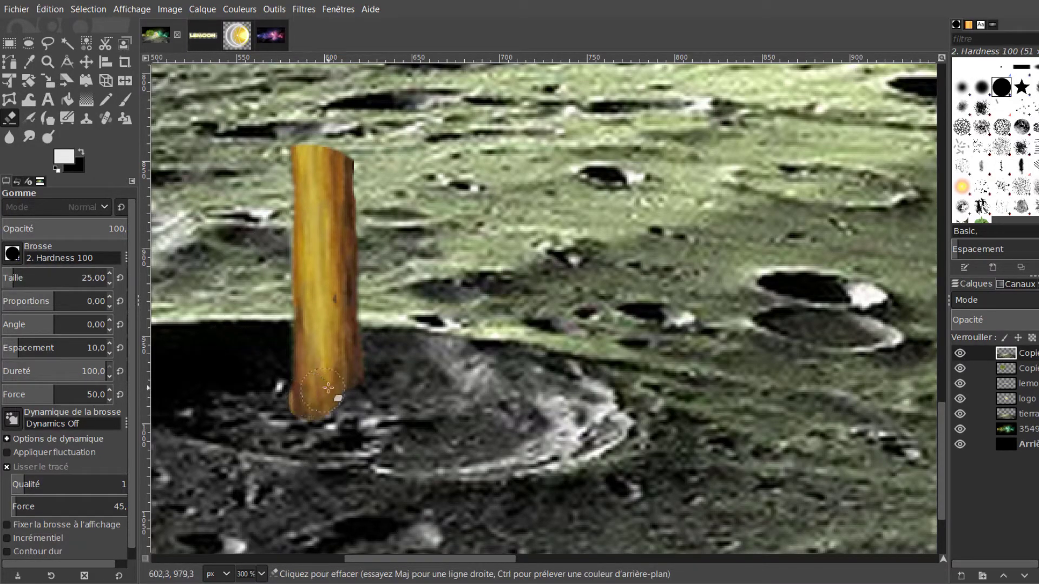
mouse_move(307, 397)
mouse_down()
mouse_move(371, 398)
mouse_move(378, 365)
mouse_move(329, 417)
mouse_move(303, 410)
mouse_move(343, 423)
mouse_move(416, 405)
mouse_move(403, 427)
mouse_move(320, 423)
mouse_up()
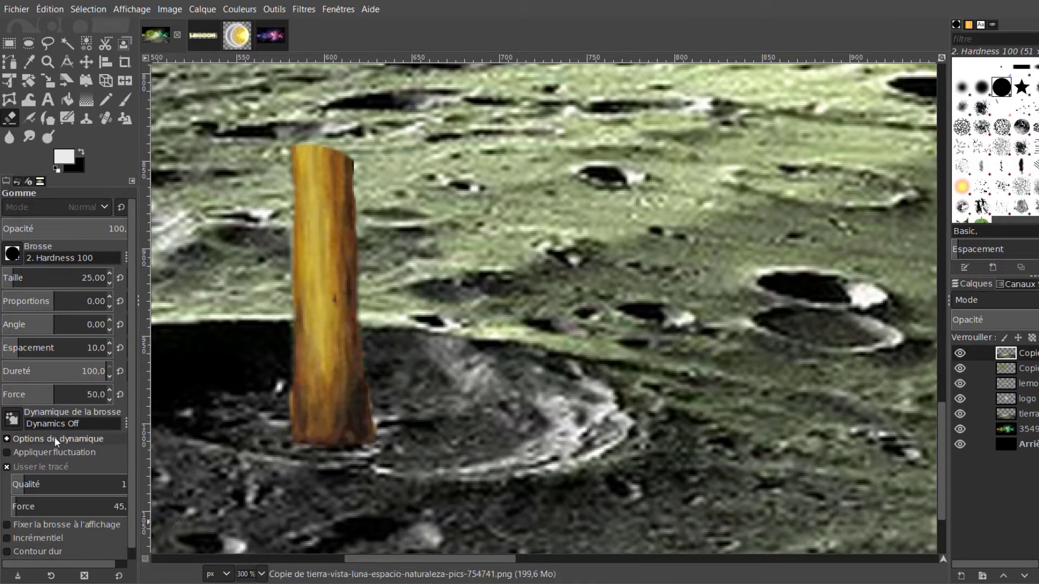
click(16, 181)
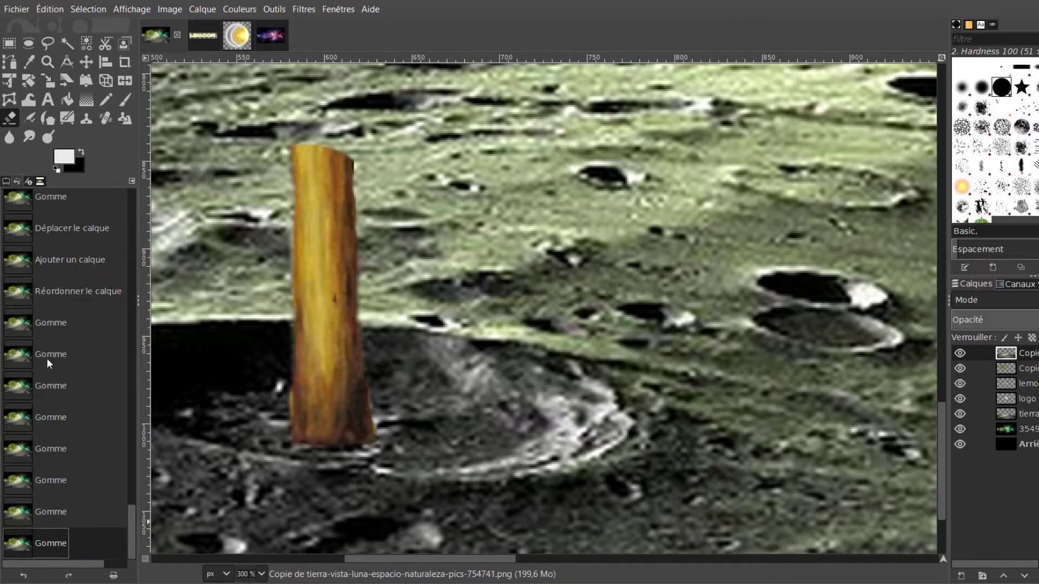
click(23, 575)
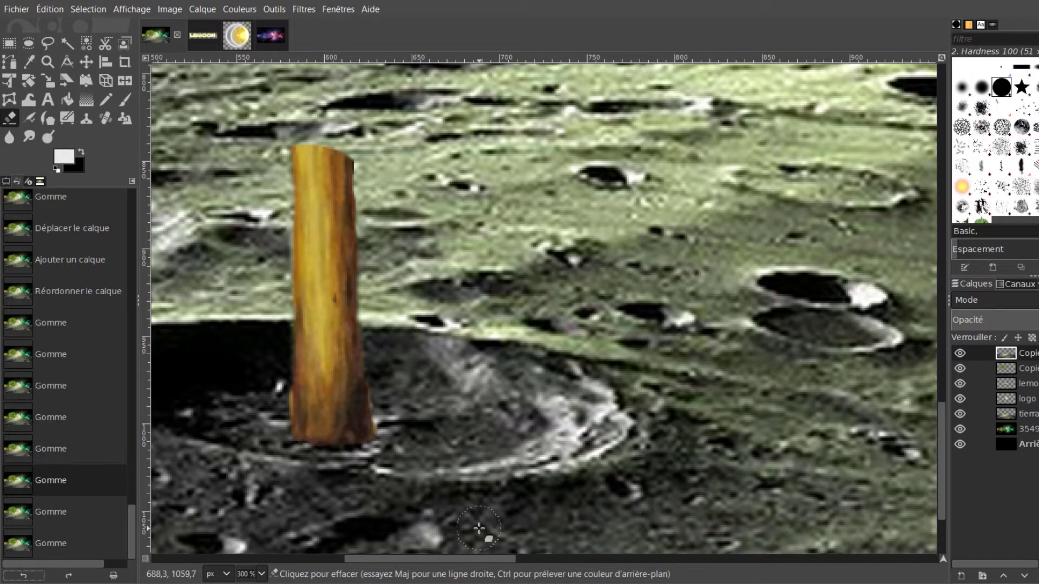
key(z)
scroll(645, 272, down, 3)
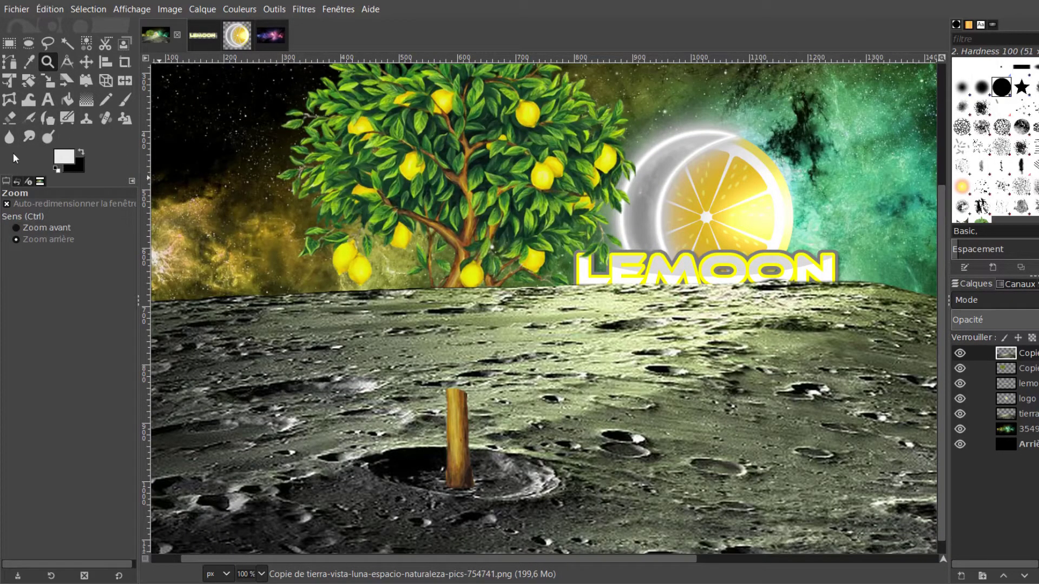
Step: With a size-93 eraser, reveal the tree's lower branches and full trunk above the moon surface
click(9, 118)
drag(14, 278, 27, 278)
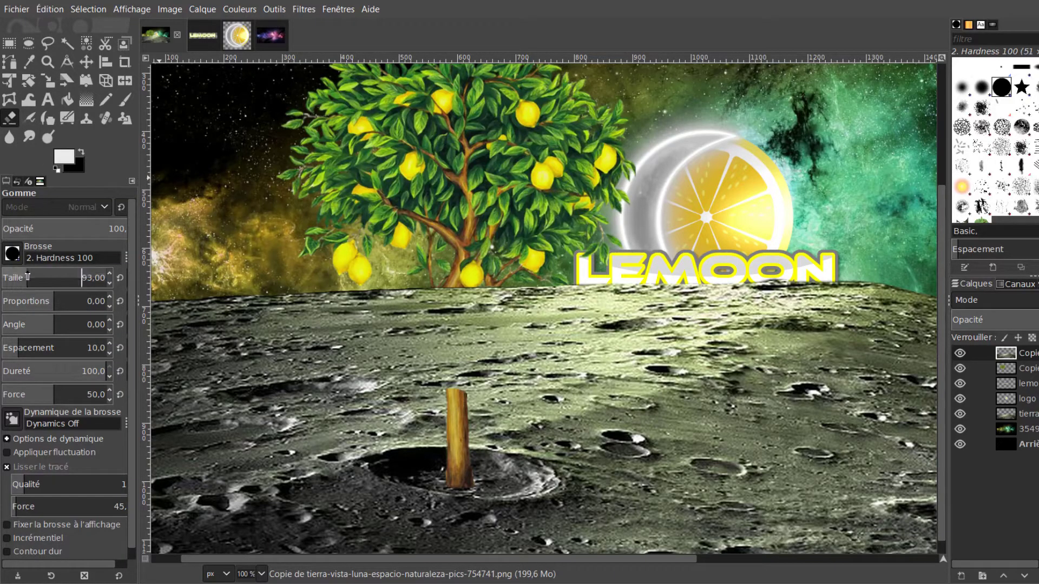
drag(462, 330, 406, 310)
drag(457, 341, 422, 385)
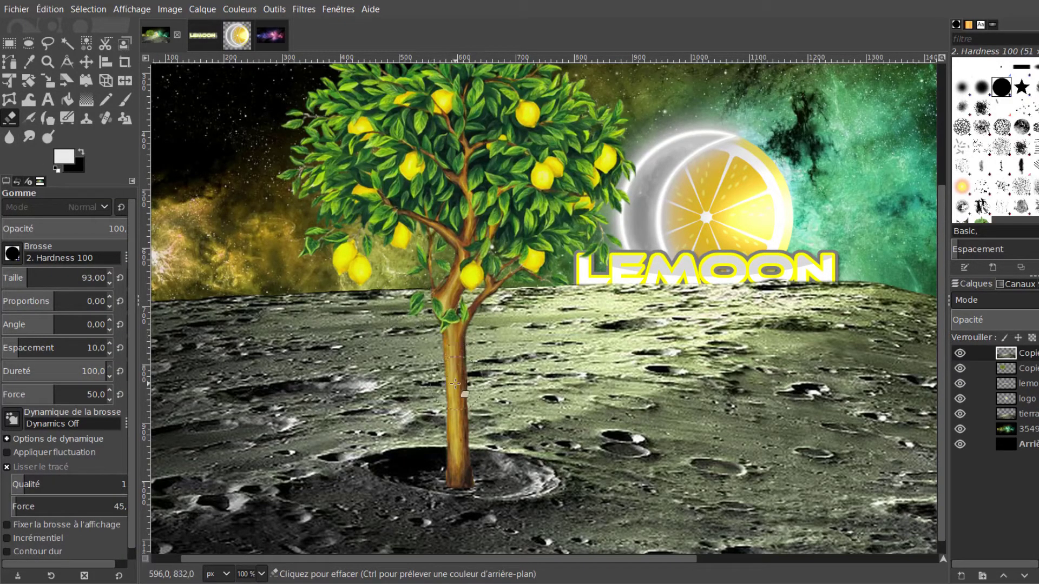
key(z)
click(705, 189)
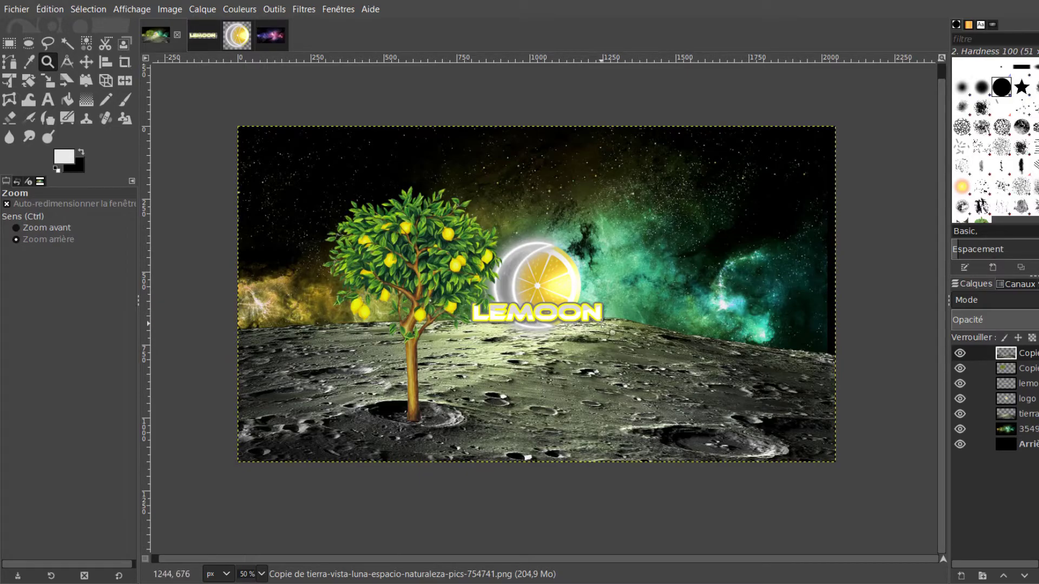
Step: Add the Earth image as a layer below the moon and tree, placed on the sky's right side
drag(105, 123, 497, 240)
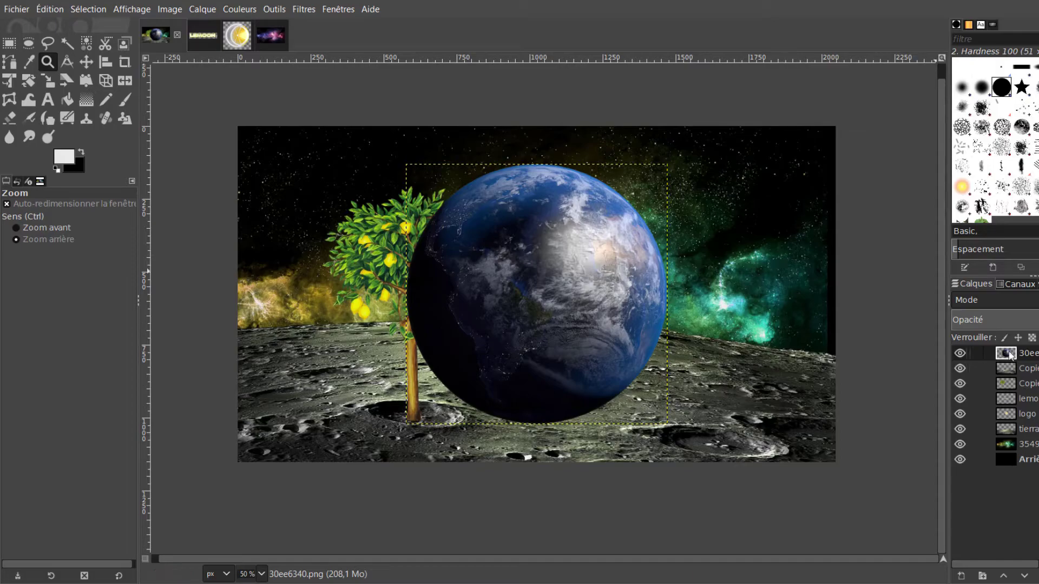
mouse_move(1010, 353)
mouse_down()
mouse_move(1000, 453)
mouse_move(1000, 436)
mouse_up()
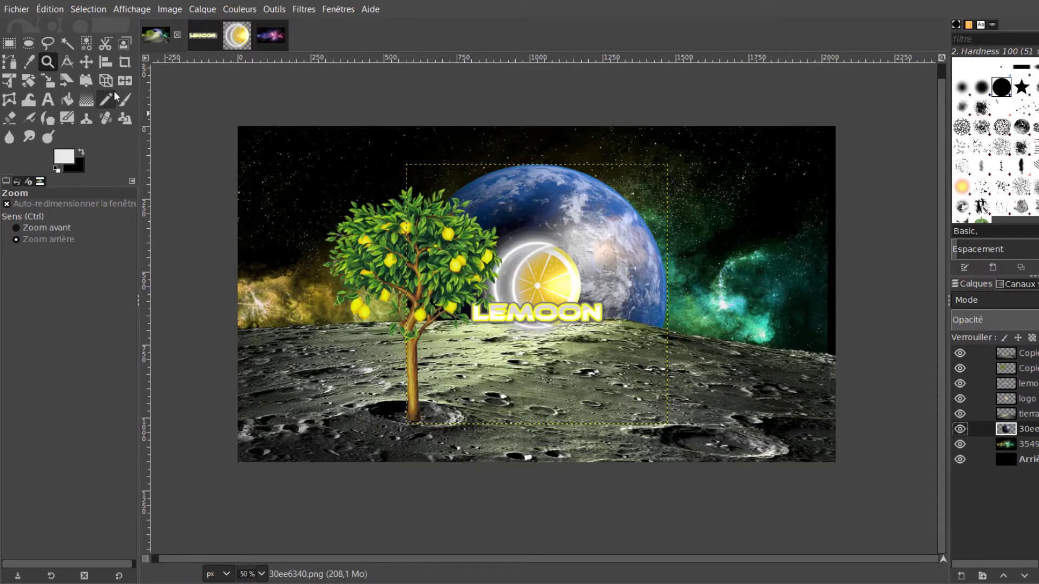
click(86, 62)
mouse_move(585, 235)
mouse_down()
mouse_move(754, 231)
mouse_move(774, 214)
mouse_move(748, 303)
mouse_move(753, 197)
mouse_up()
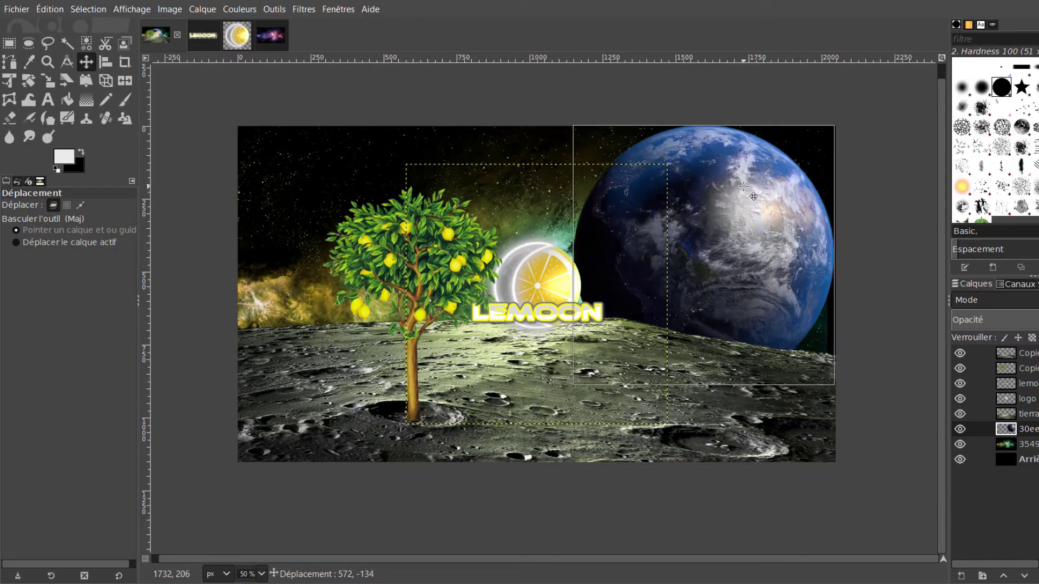
key(shift+s)
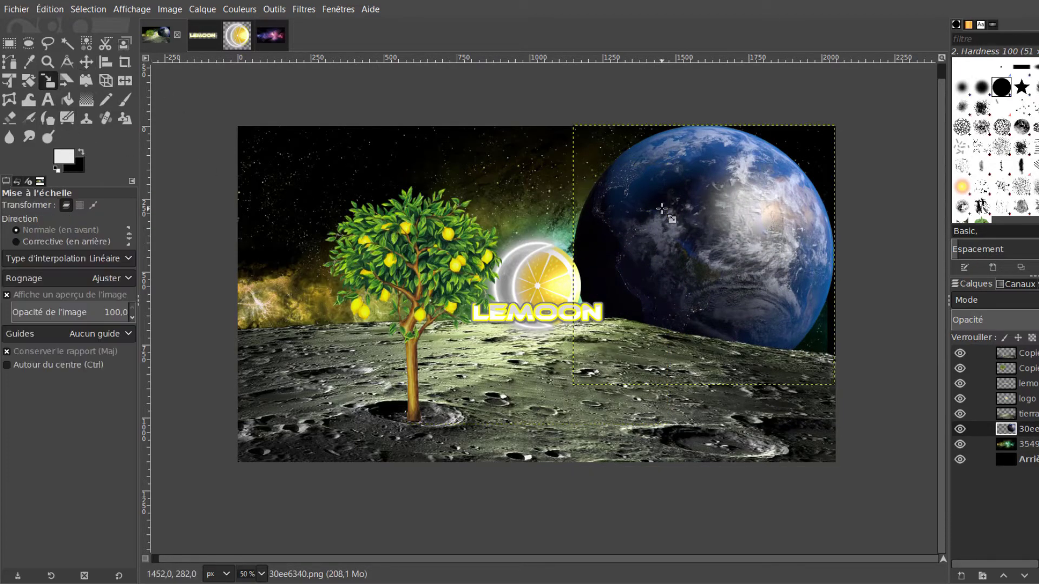
Step: Scale the Earth down to 488 × 486 px and move it down and left
click(661, 209)
drag(577, 386, 743, 216)
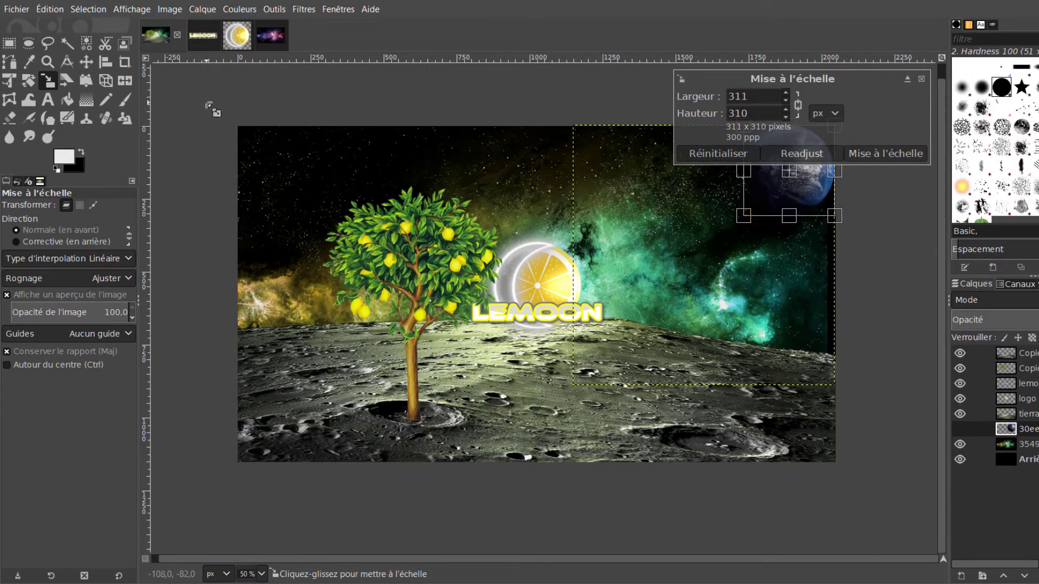
key(m)
mouse_move(795, 188)
mouse_down()
mouse_move(743, 253)
mouse_move(659, 251)
mouse_move(684, 243)
mouse_move(688, 258)
mouse_move(701, 256)
mouse_up()
Step: Shrink the Earth further to 278 × 277 px and nudge it slightly upward
click(49, 81)
click(668, 222)
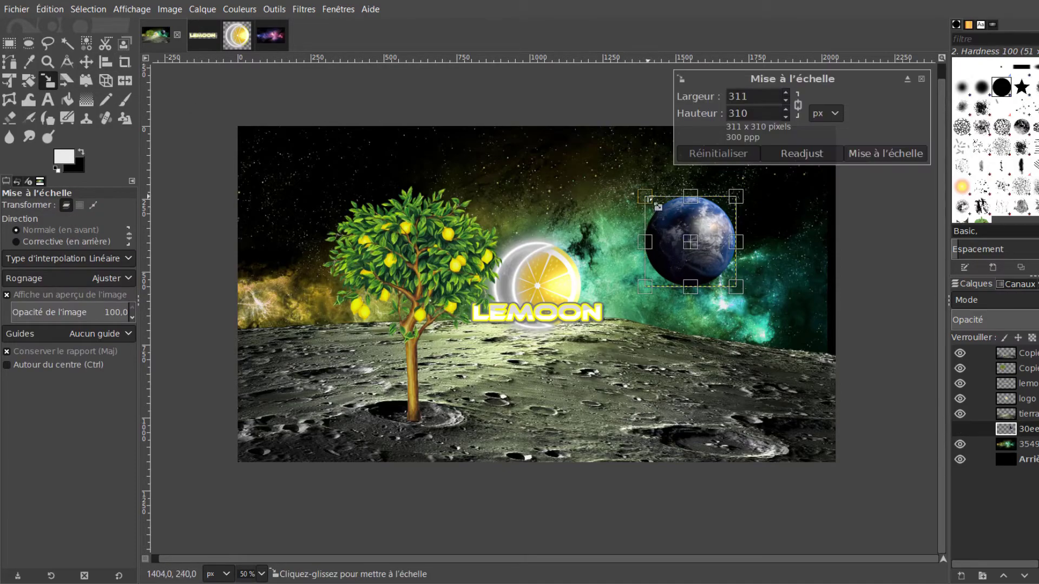
drag(647, 199, 661, 207)
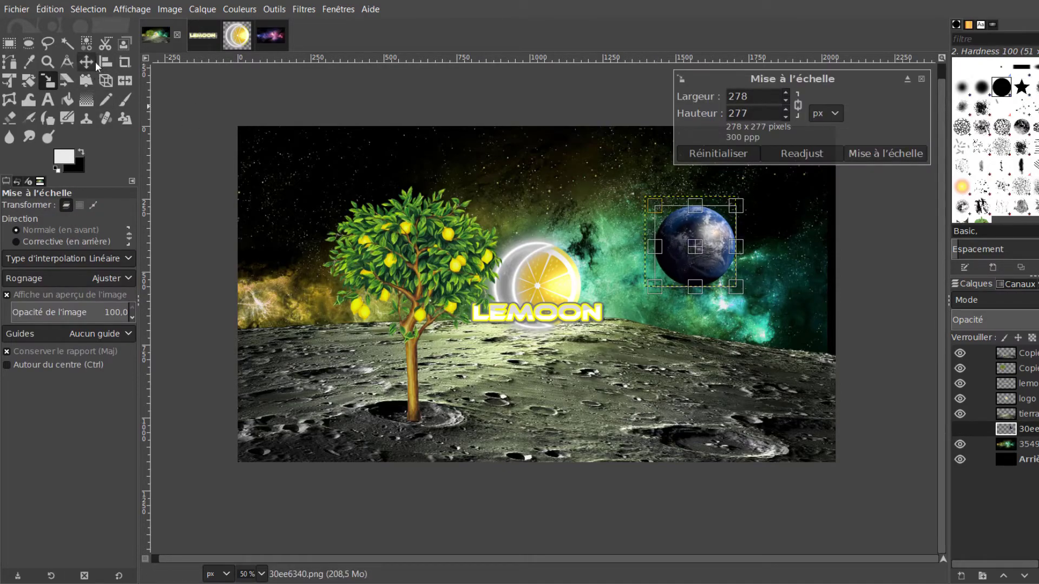
click(86, 62)
drag(701, 250, 702, 246)
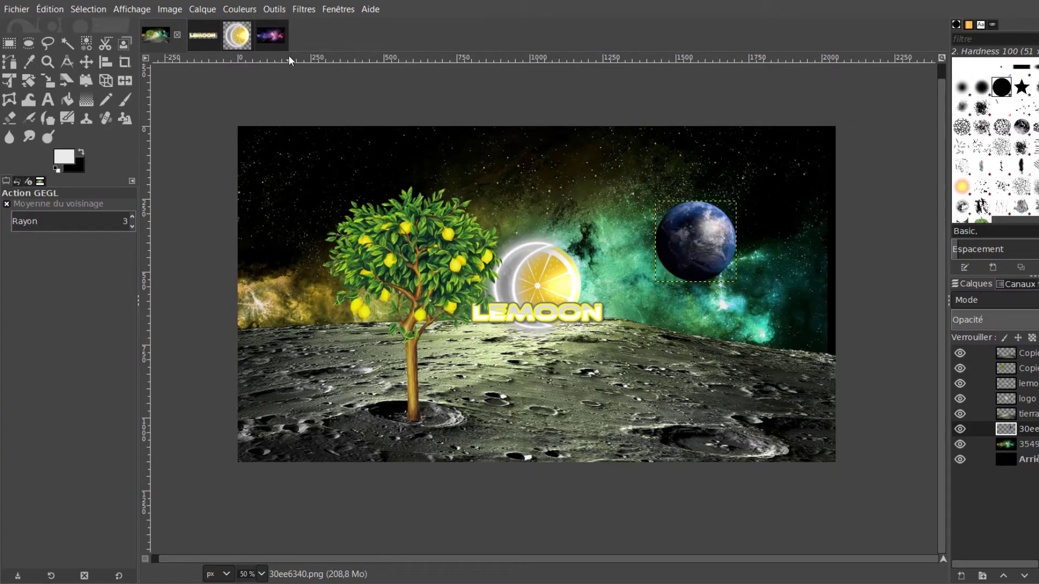
click(240, 10)
click(276, 127)
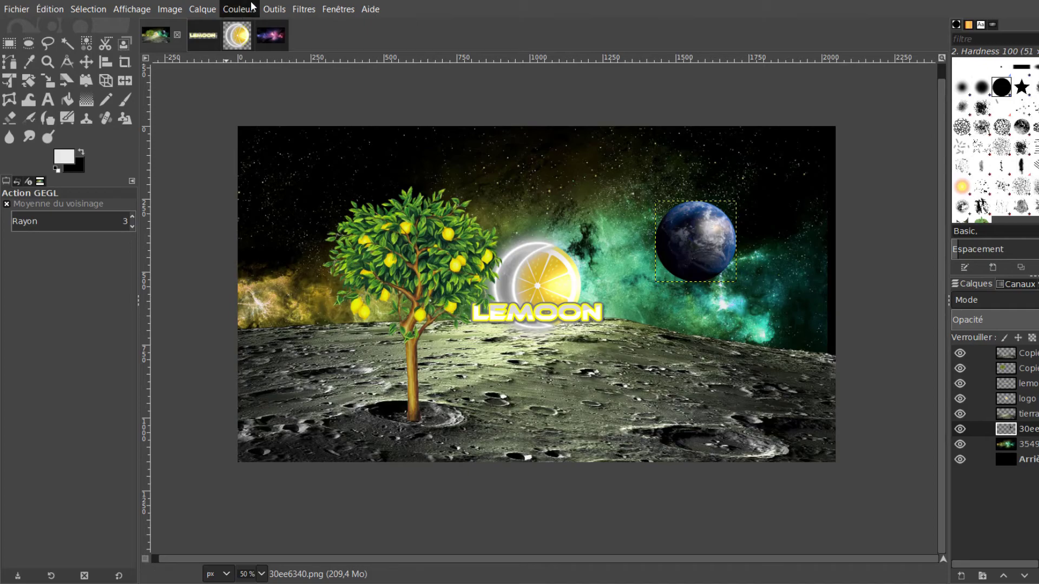
click(286, 152)
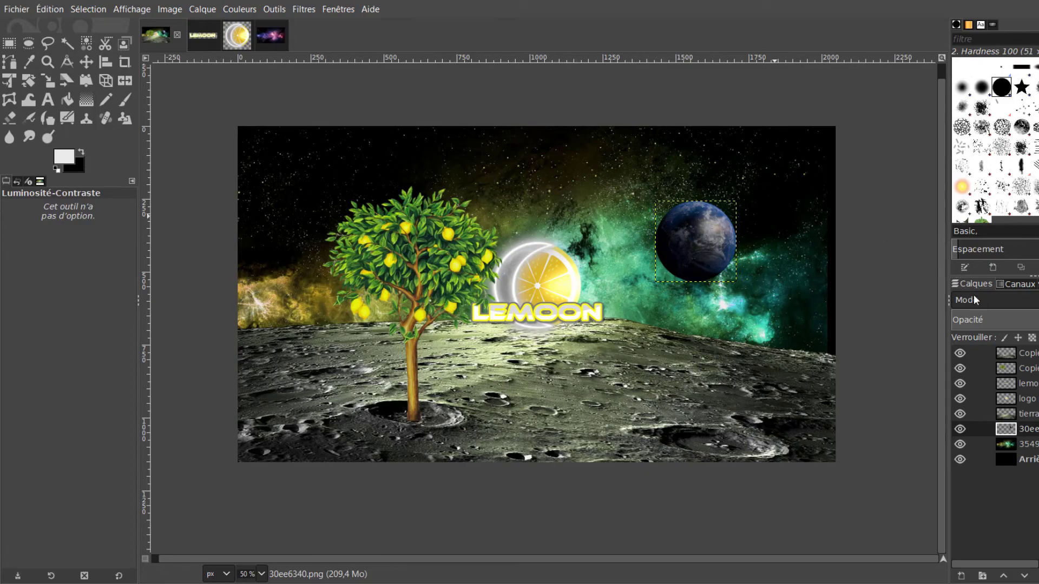
drag(888, 277, 866, 278)
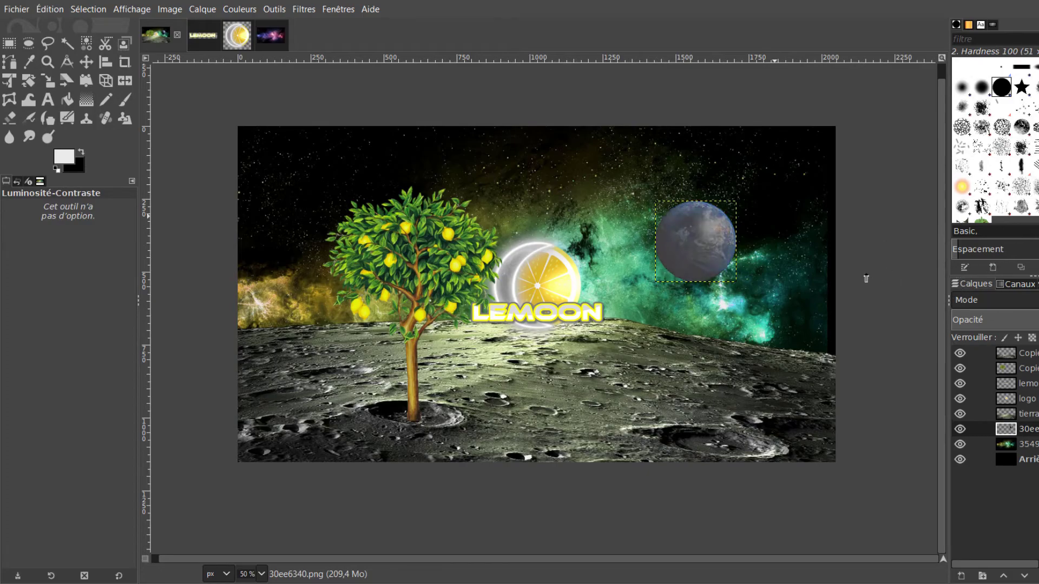
key(ctrl+z)
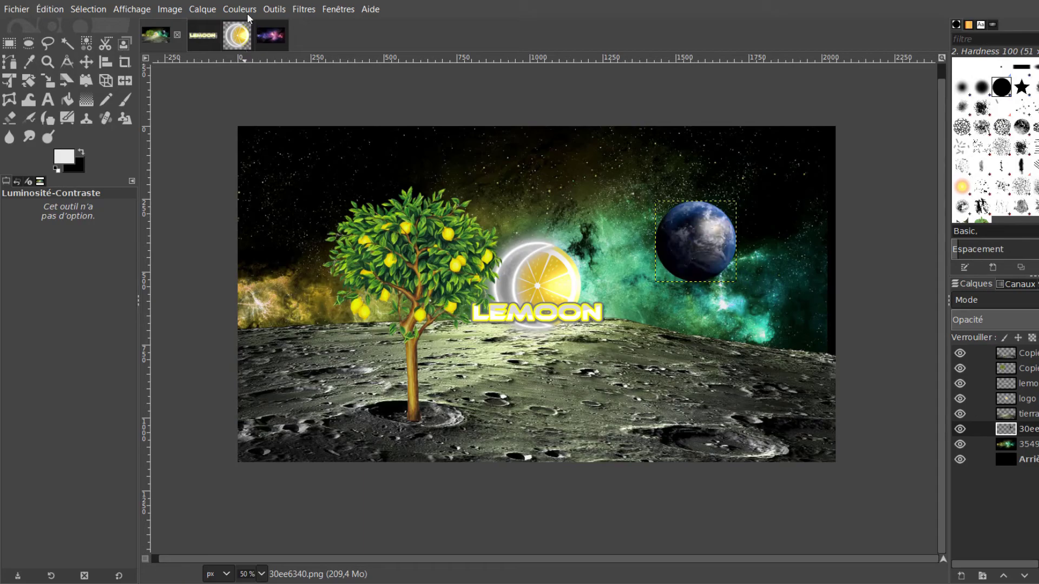
click(248, 15)
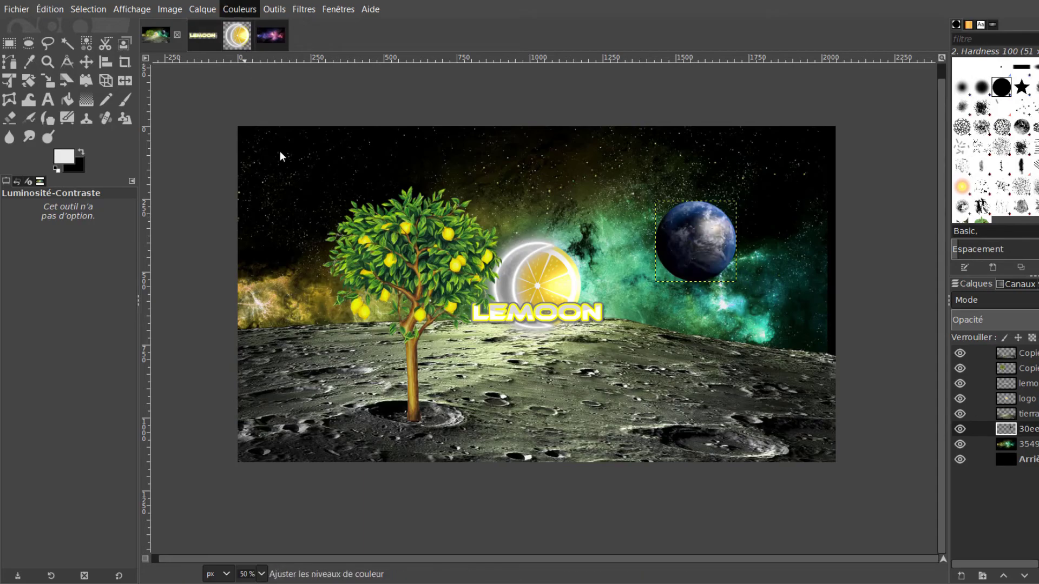
click(278, 125)
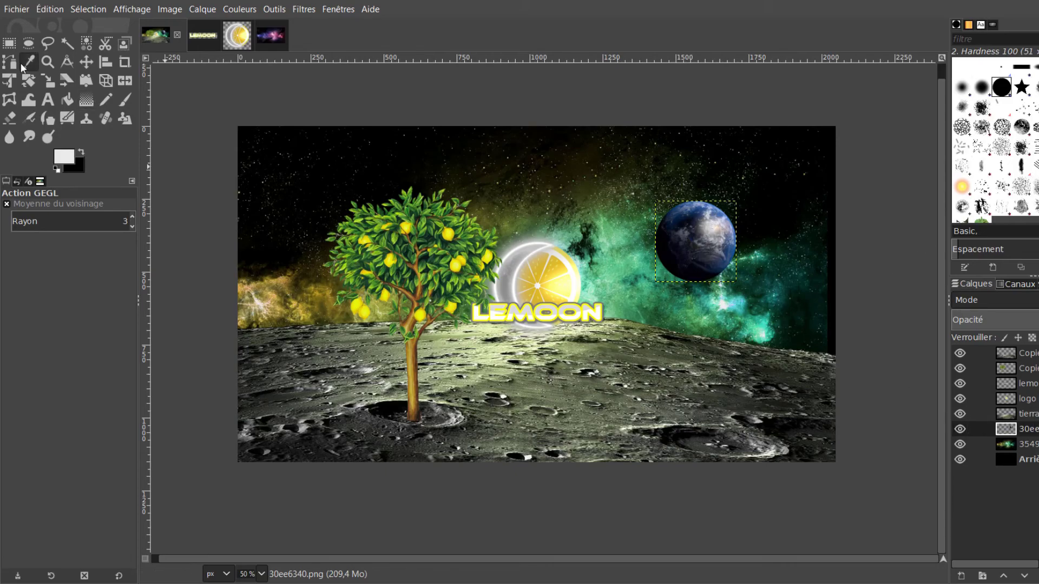
Step: Make the black Arrière-plan background layer active and choose contiguous-region selection
click(981, 460)
key(u)
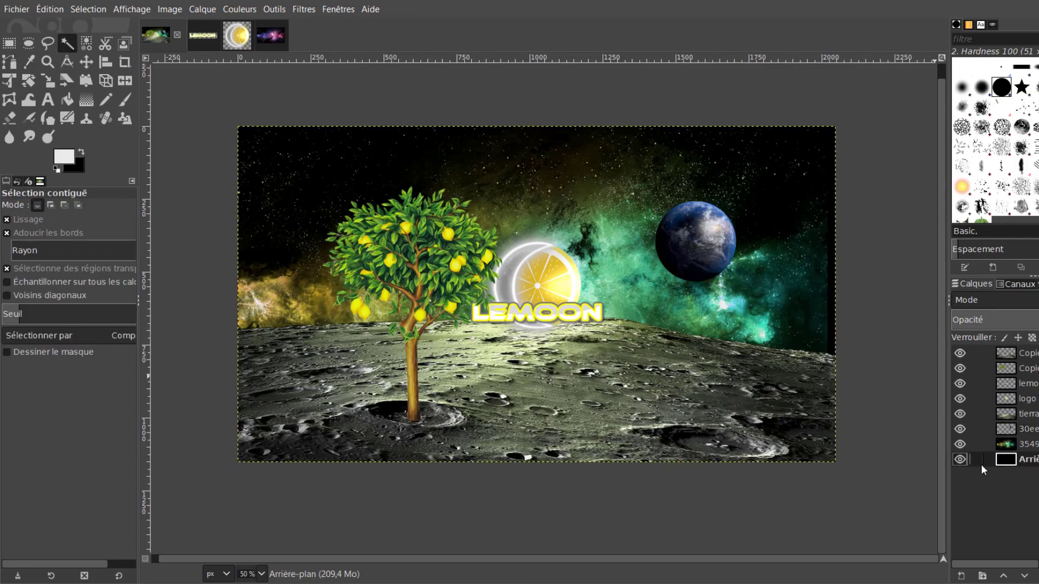